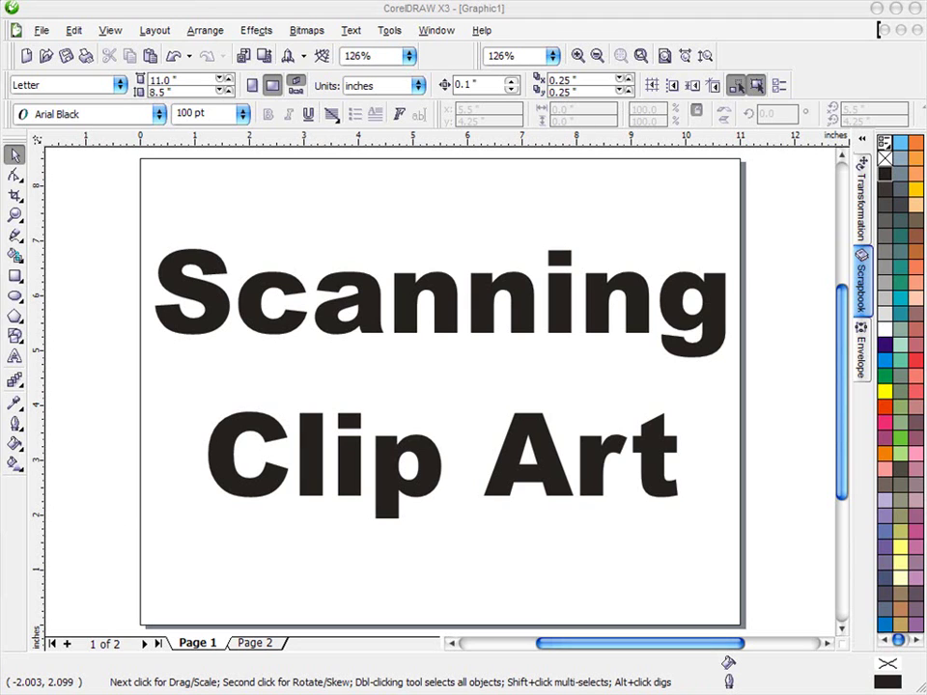
Switch to page 2 and clear the scanner picture from it
{"action": "left_click", "coordinate": [256, 643]}
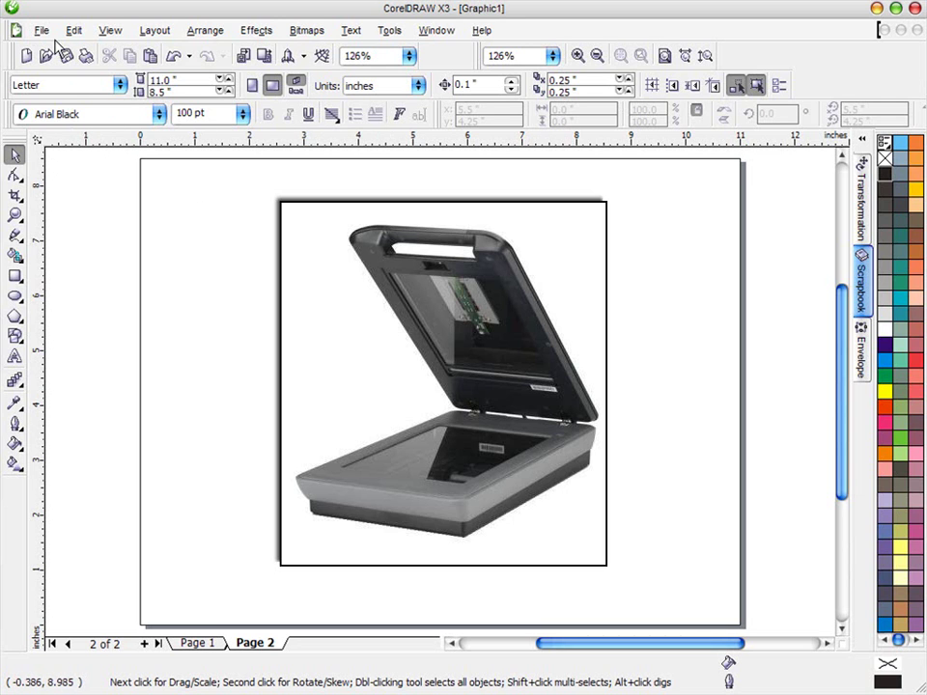
{"action": "key", "text": "ctrl+z"}
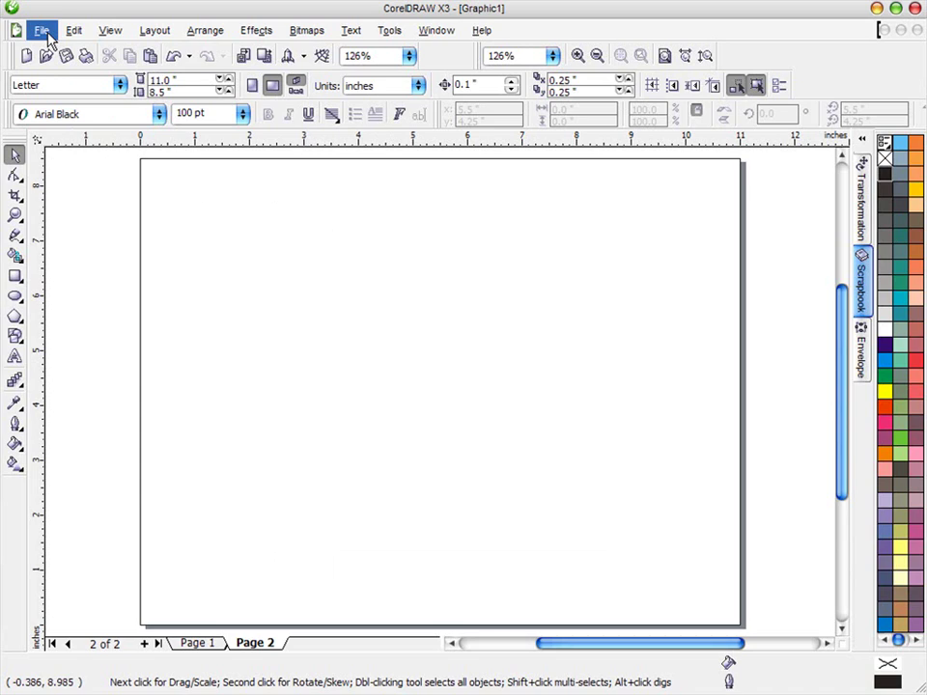
Acquire an image from the scanner, choosing black and white picture or text with a resolution of 300 DPI
{"action": "left_click", "coordinate": [42, 31]}
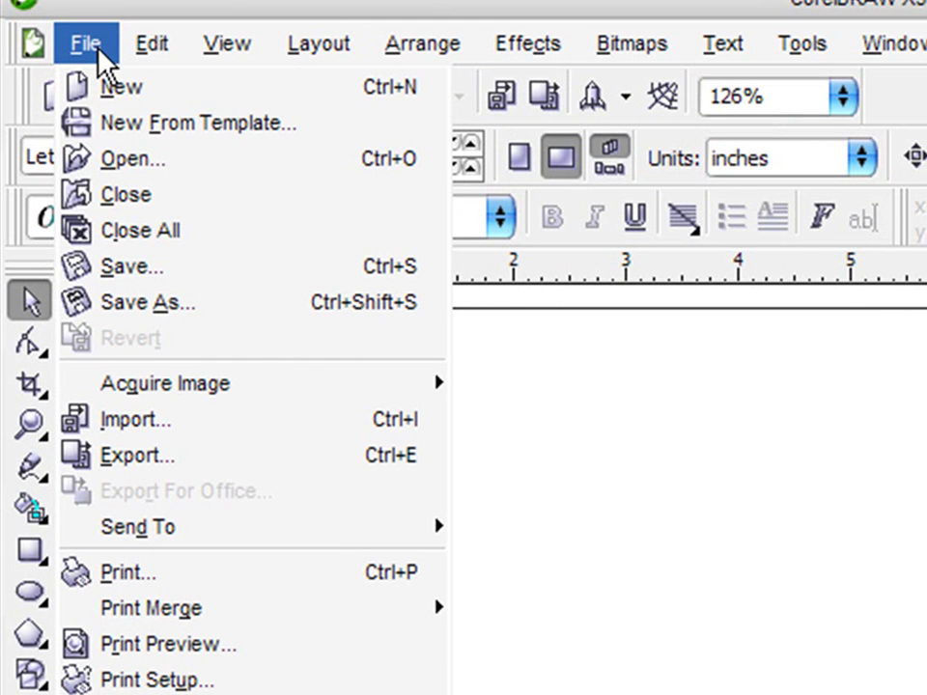
{"action": "mouse_move", "coordinate": [174, 394]}
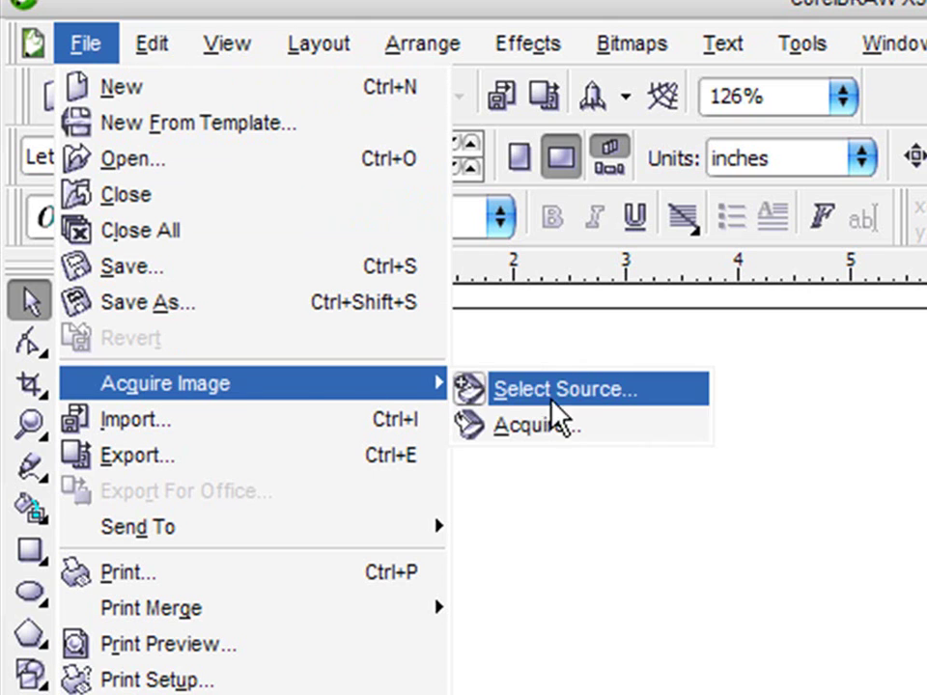
{"action": "left_click", "coordinate": [606, 425]}
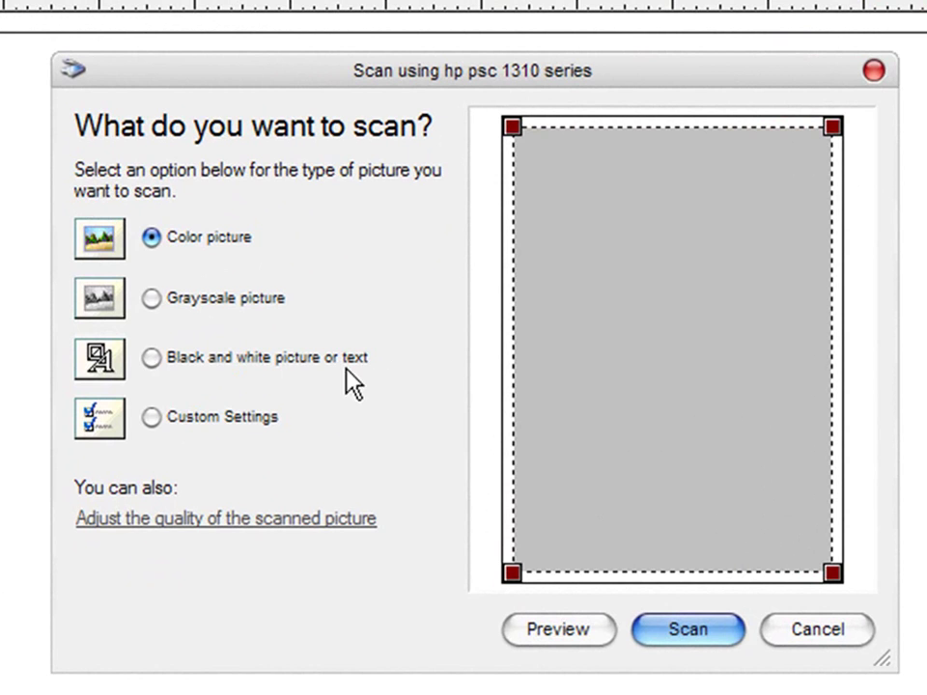
{"action": "left_click", "coordinate": [152, 359]}
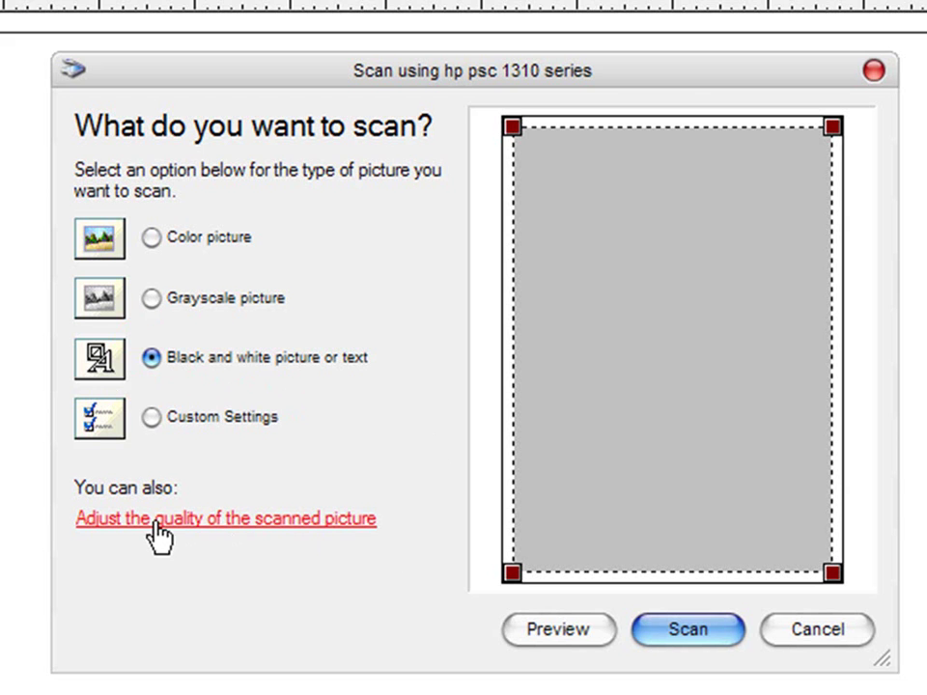
{"action": "left_click", "coordinate": [233, 523]}
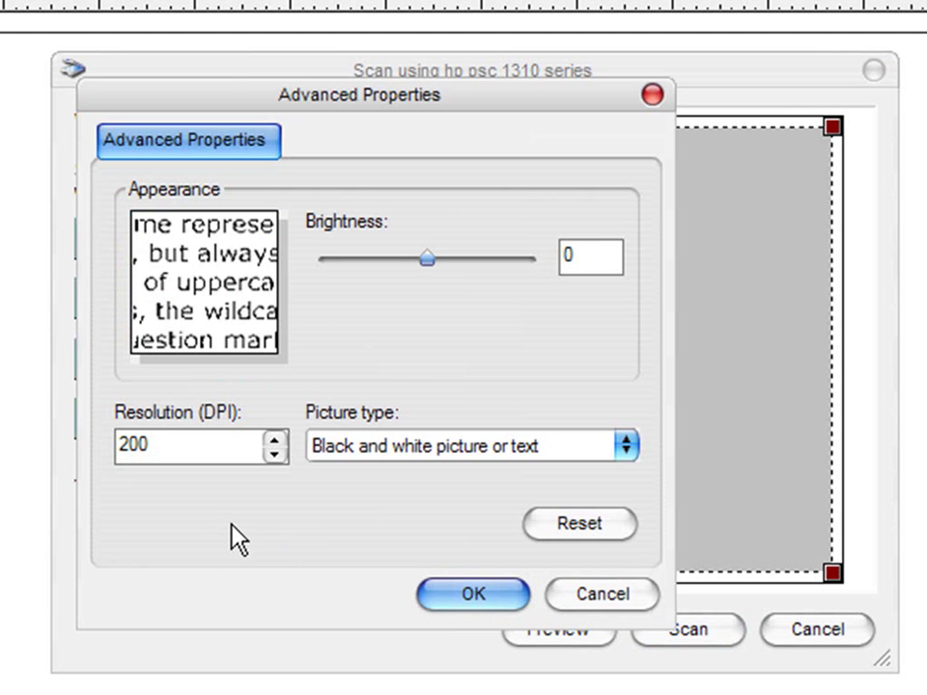
{"action": "left_click", "coordinate": [274, 439]}
{"action": "left_click", "coordinate": [452, 595]}
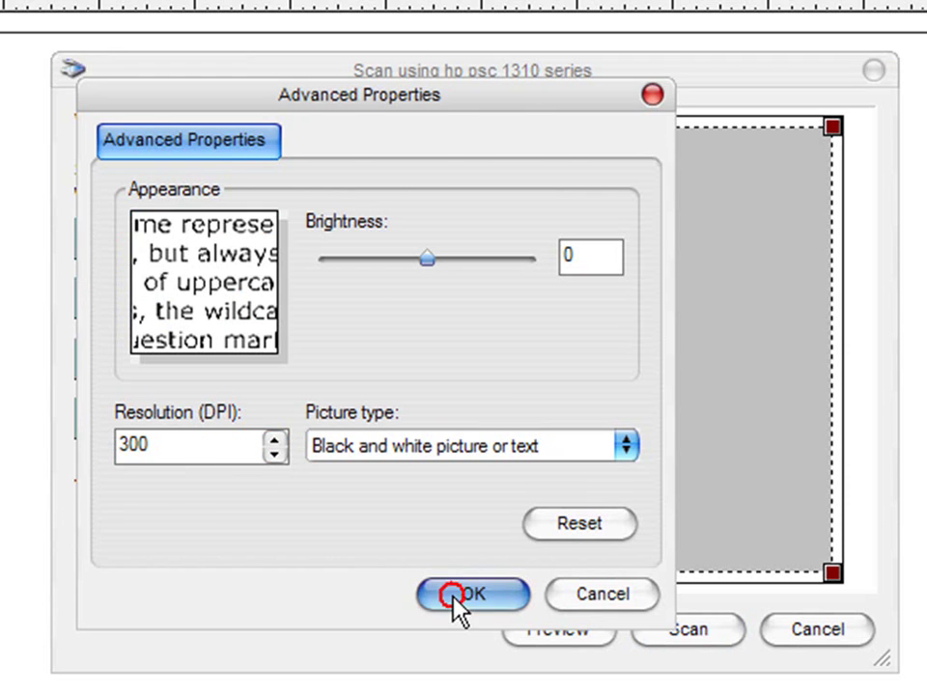
Preview the clip art page, crop the scan area around the large two-horse covered wagon, and scan it
{"action": "left_click", "coordinate": [560, 644]}
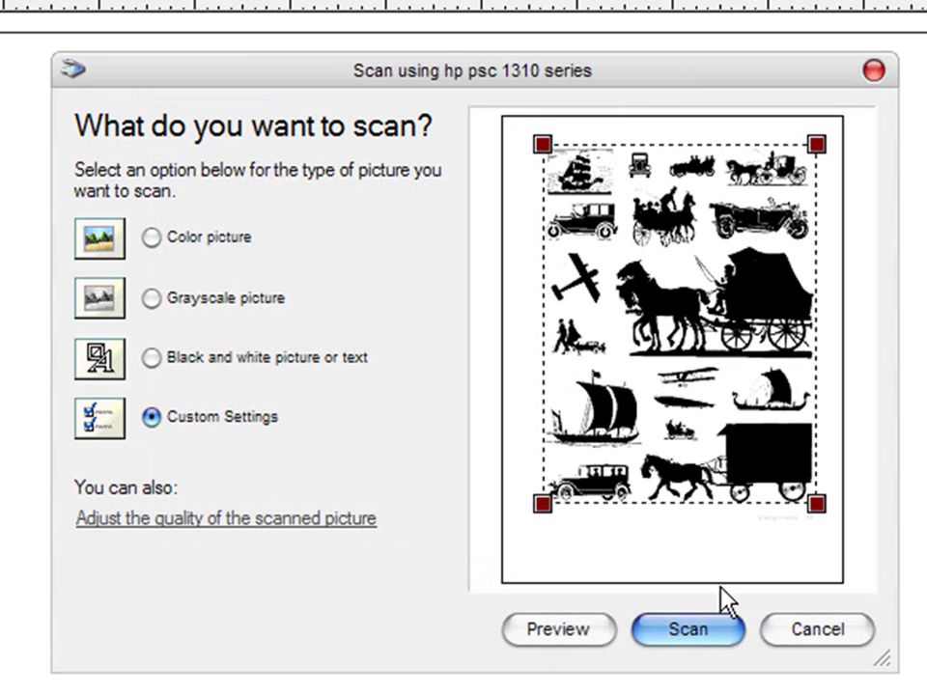
{"action": "left_click_drag", "start_coordinate": [722, 505], "coordinate": [750, 363]}
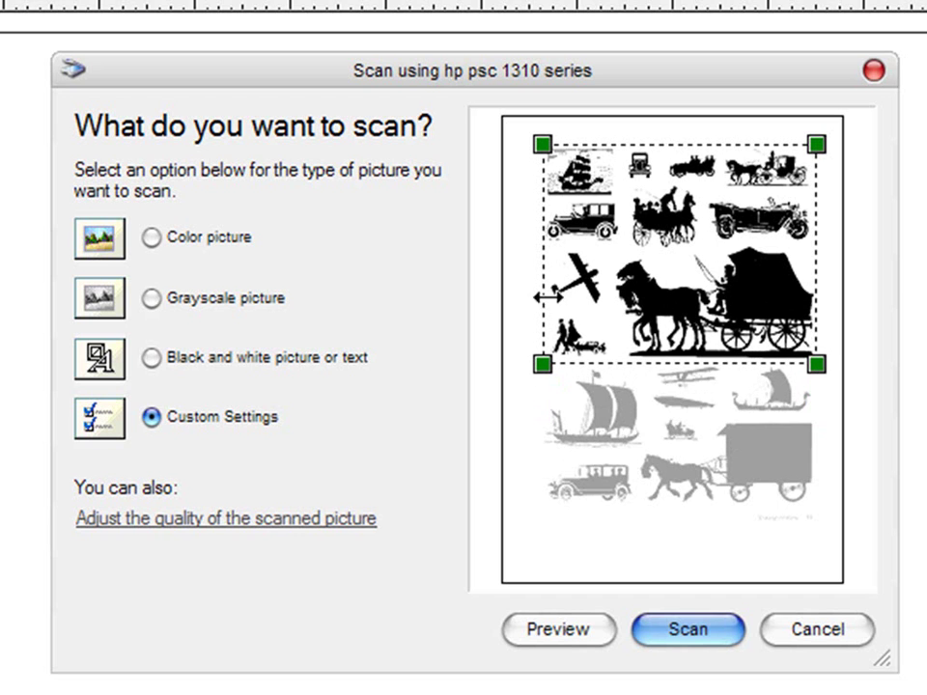
{"action": "left_click_drag", "start_coordinate": [545, 280], "coordinate": [608, 282]}
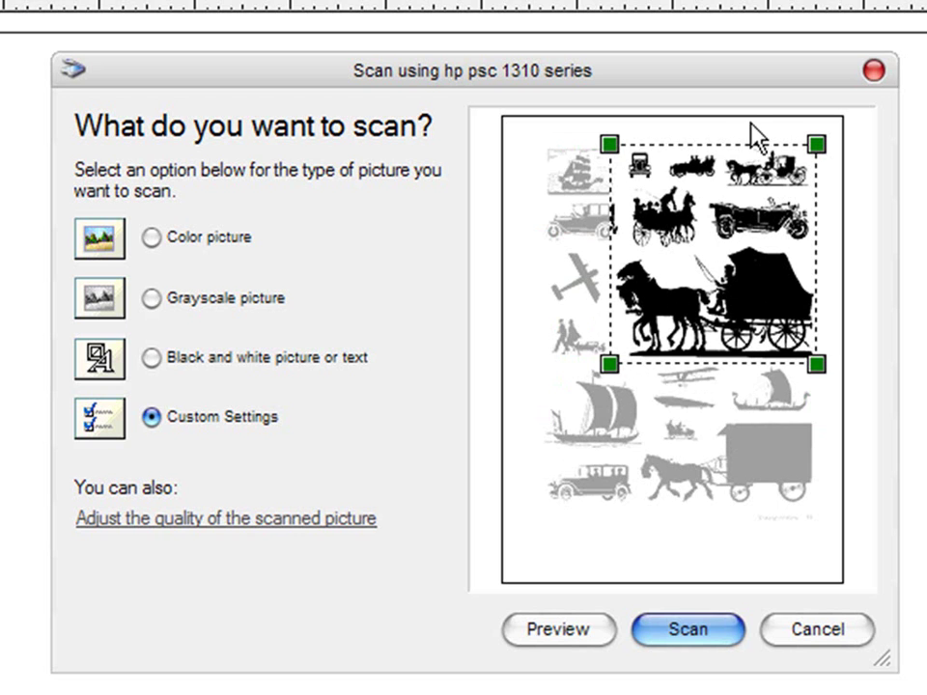
{"action": "left_click_drag", "start_coordinate": [734, 143], "coordinate": [723, 233]}
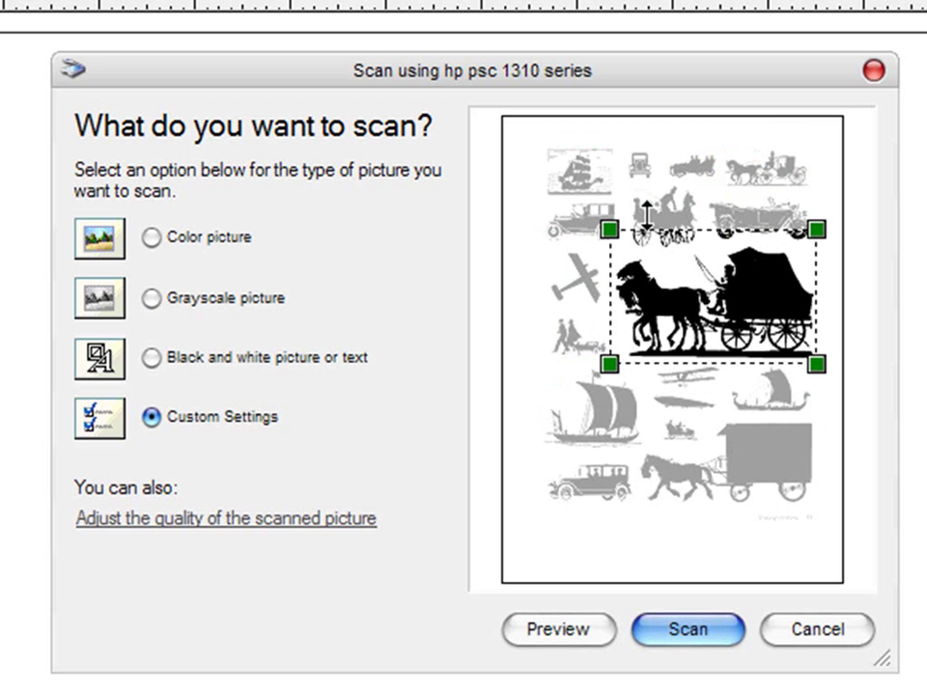
{"action": "left_click_drag", "start_coordinate": [820, 280], "coordinate": [826, 281]}
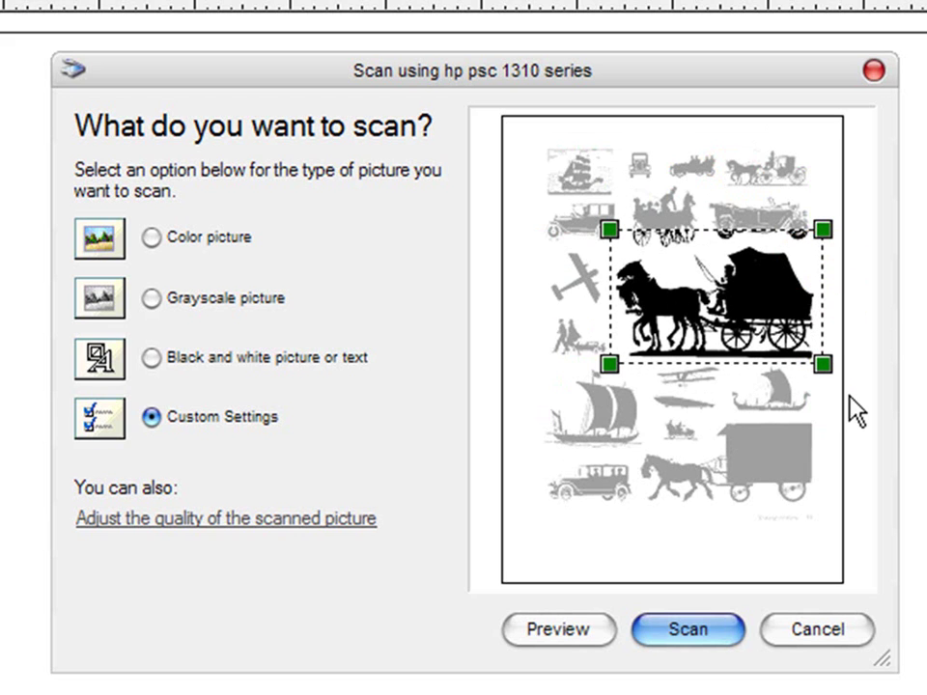
{"action": "left_click", "coordinate": [687, 634]}
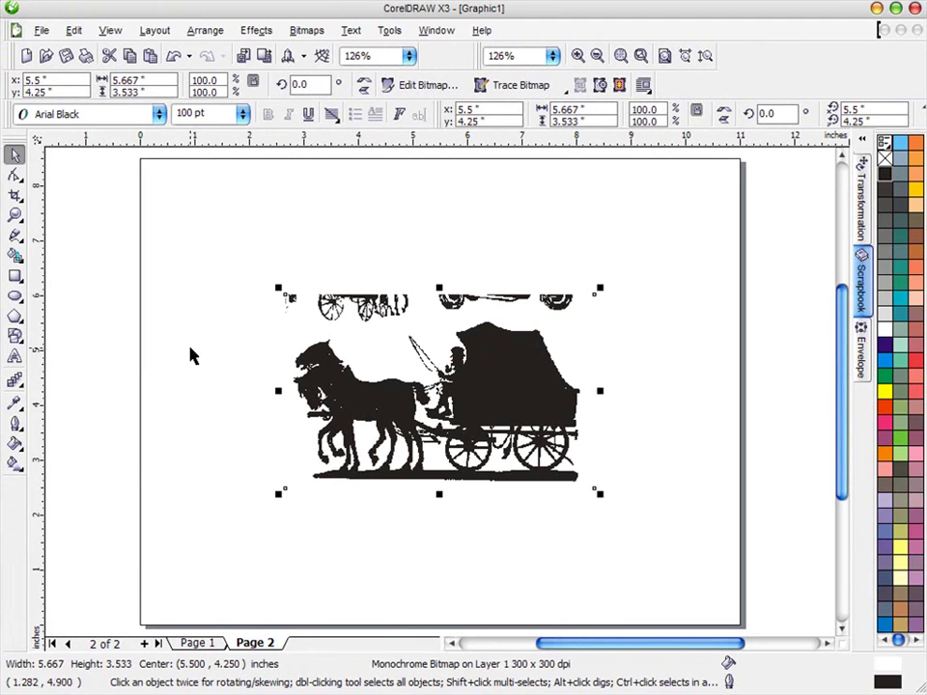
Examine the pixel edges along the upper corner of the wagon cover in the scanned bitmap
{"action": "left_click", "coordinate": [16, 216]}
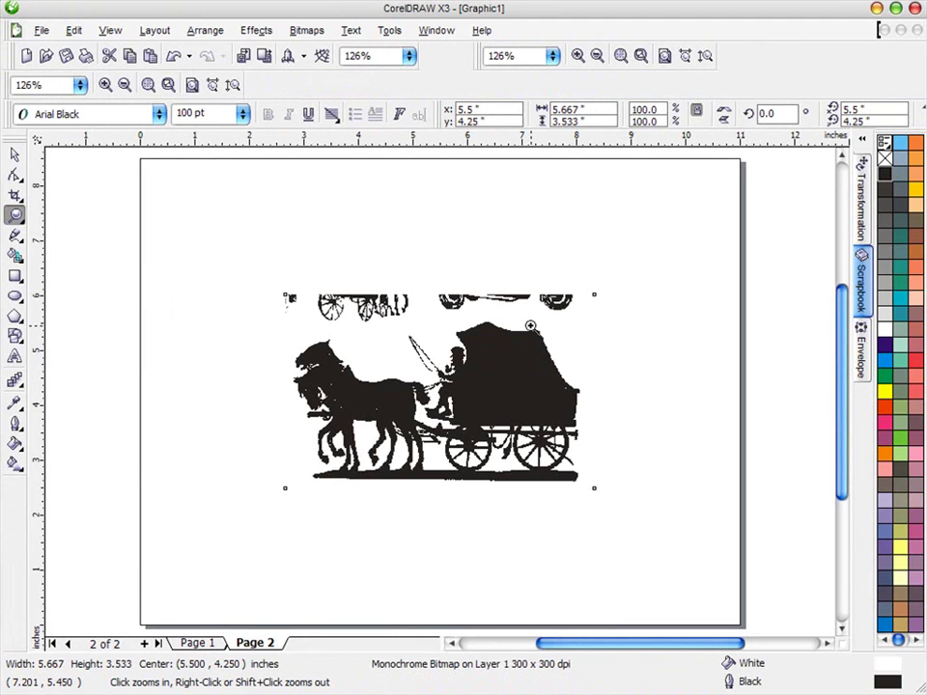
{"action": "left_click_drag", "start_coordinate": [519, 327], "coordinate": [563, 355]}
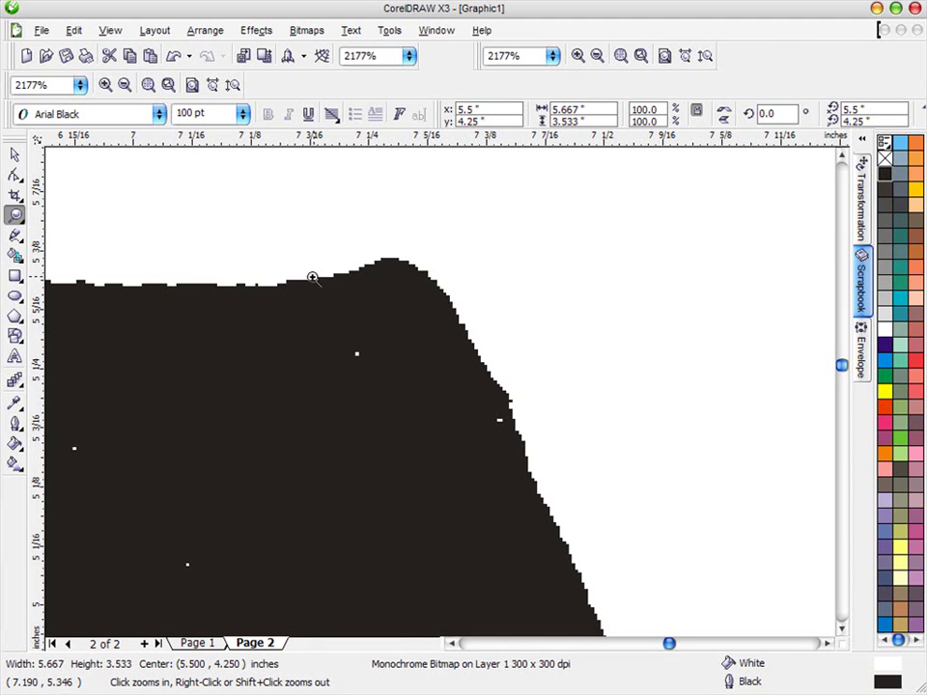
{"action": "left_click_drag", "start_coordinate": [290, 208], "coordinate": [482, 344]}
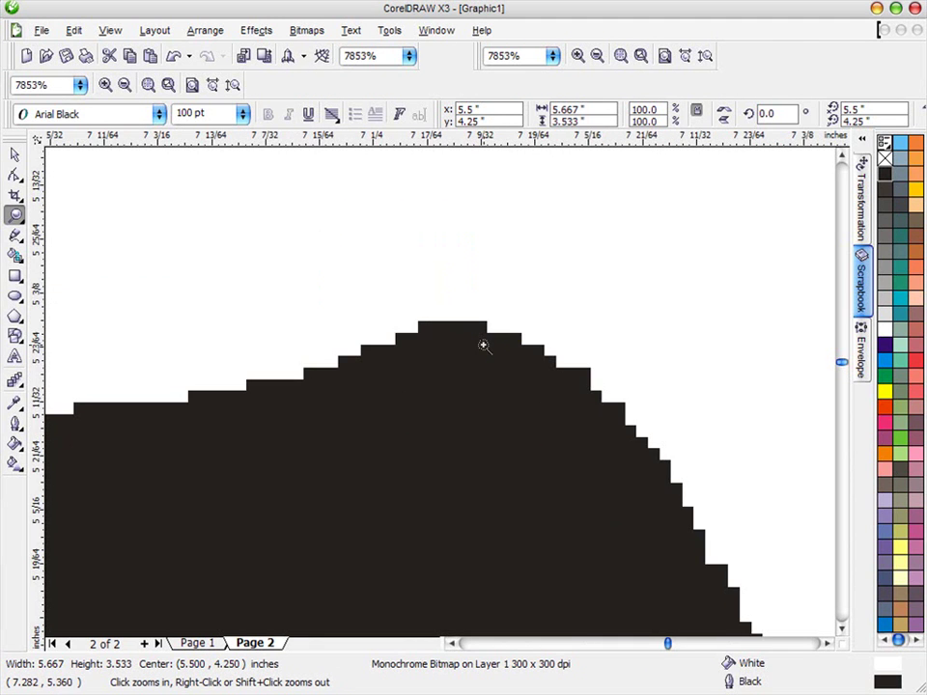
{"action": "left_click_drag", "start_coordinate": [386, 286], "coordinate": [647, 430]}
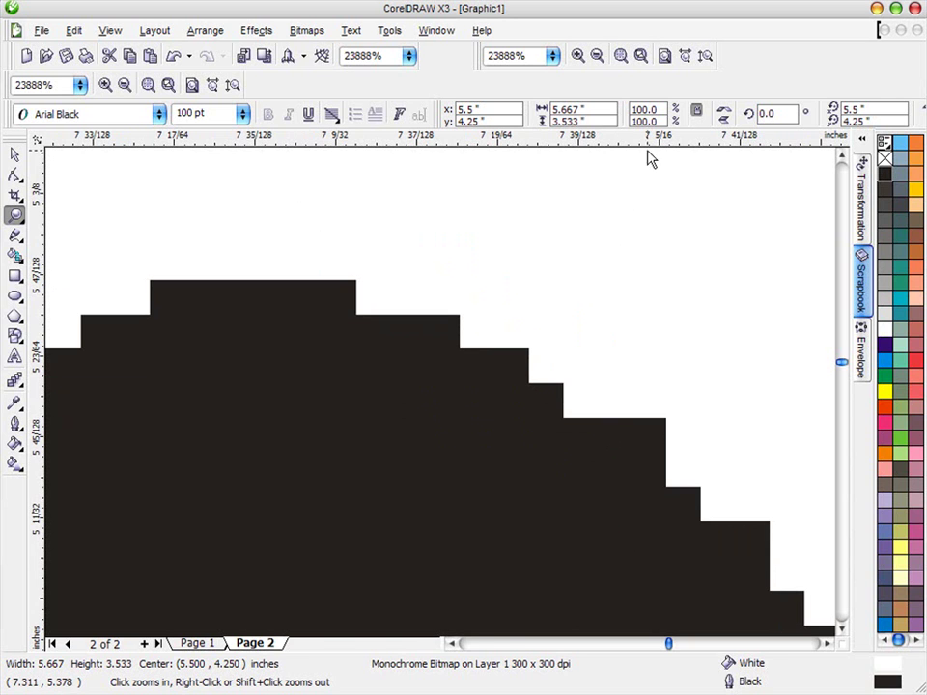
{"action": "left_click", "coordinate": [704, 56]}
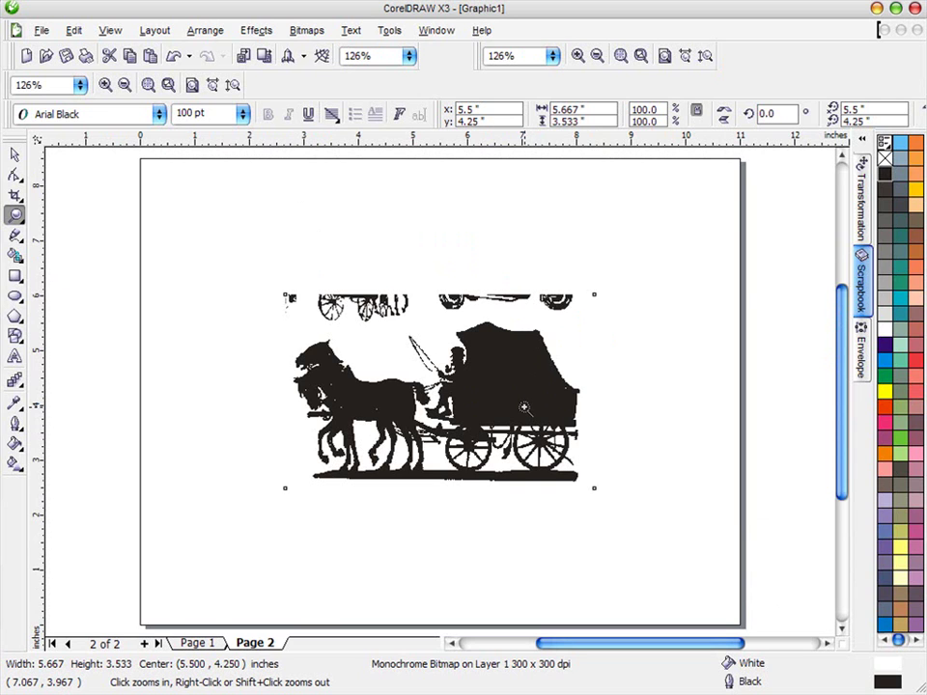
{"action": "right_click", "coordinate": [507, 362]}
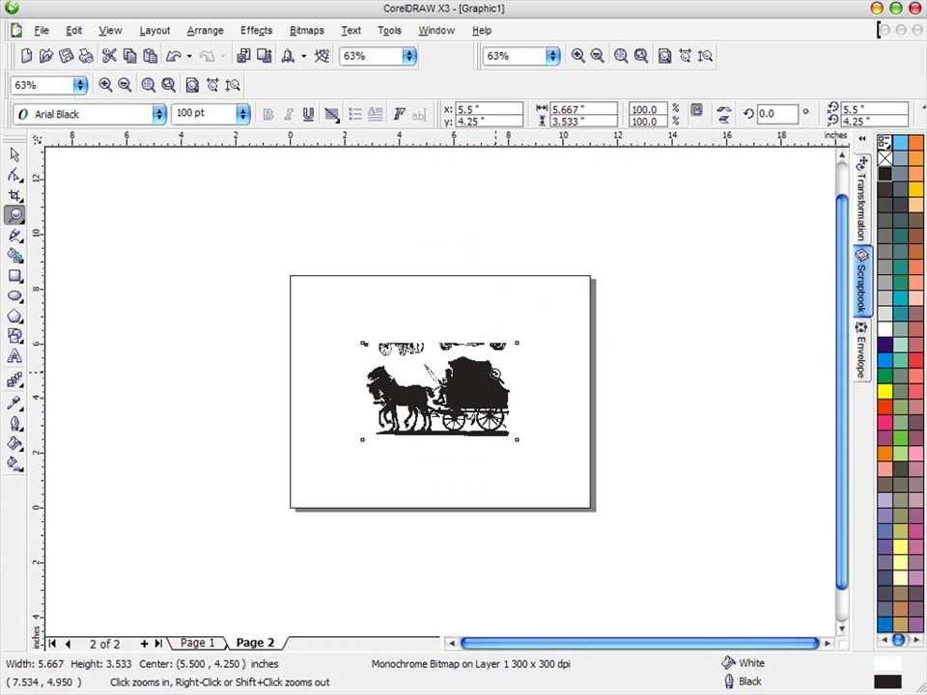
{"action": "left_click", "coordinate": [705, 56]}
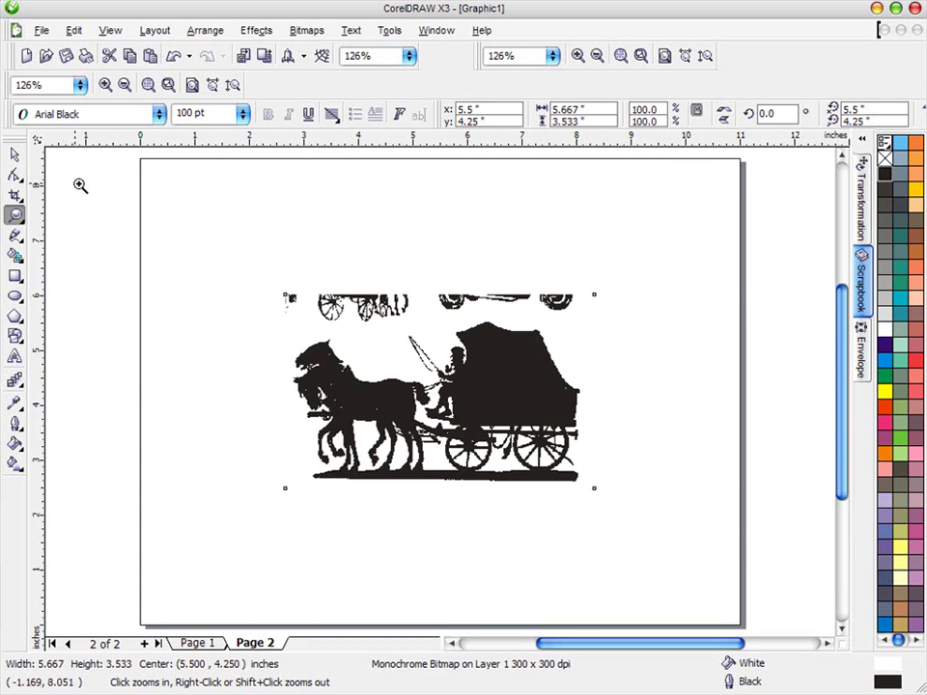
Open the scanned wagon bitmap for editing in Corel PHOTO-PAINT and enlarge its windows to fill the workspace
{"action": "left_click", "coordinate": [14, 156]}
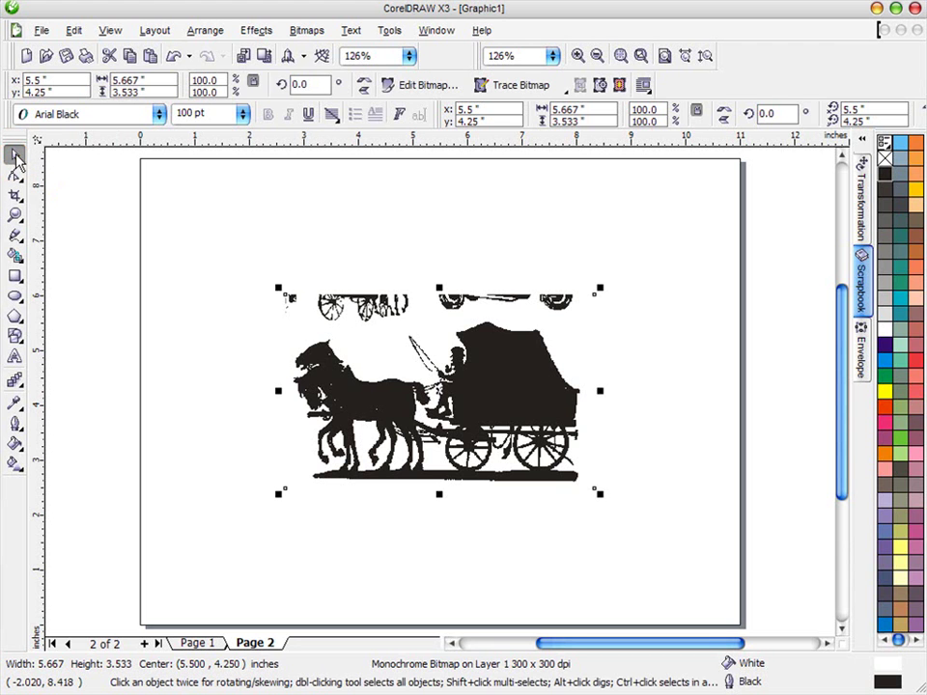
{"action": "right_click", "coordinate": [481, 366]}
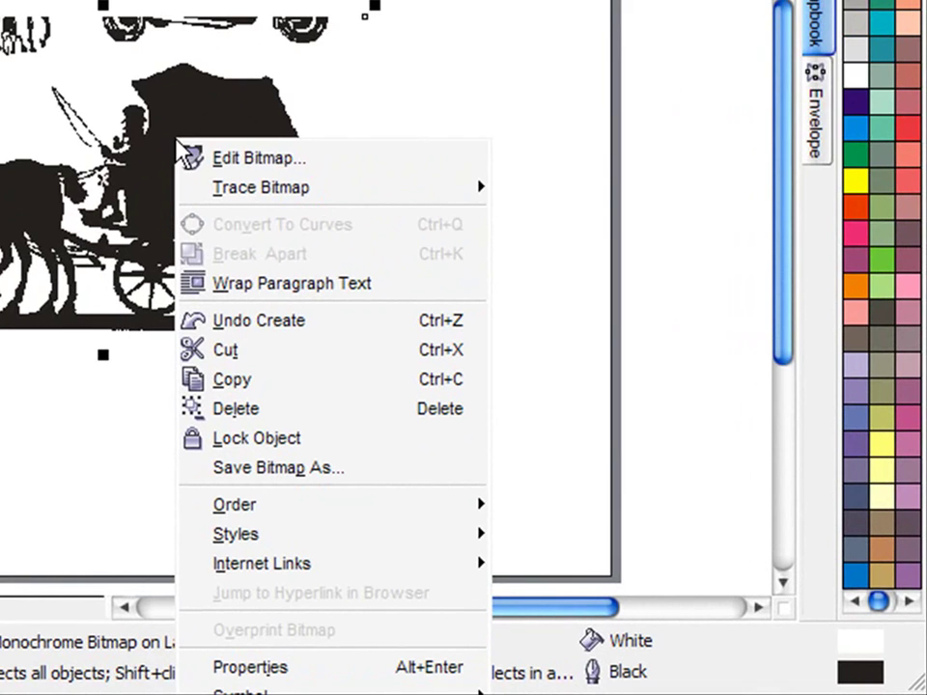
{"action": "left_click", "coordinate": [279, 161]}
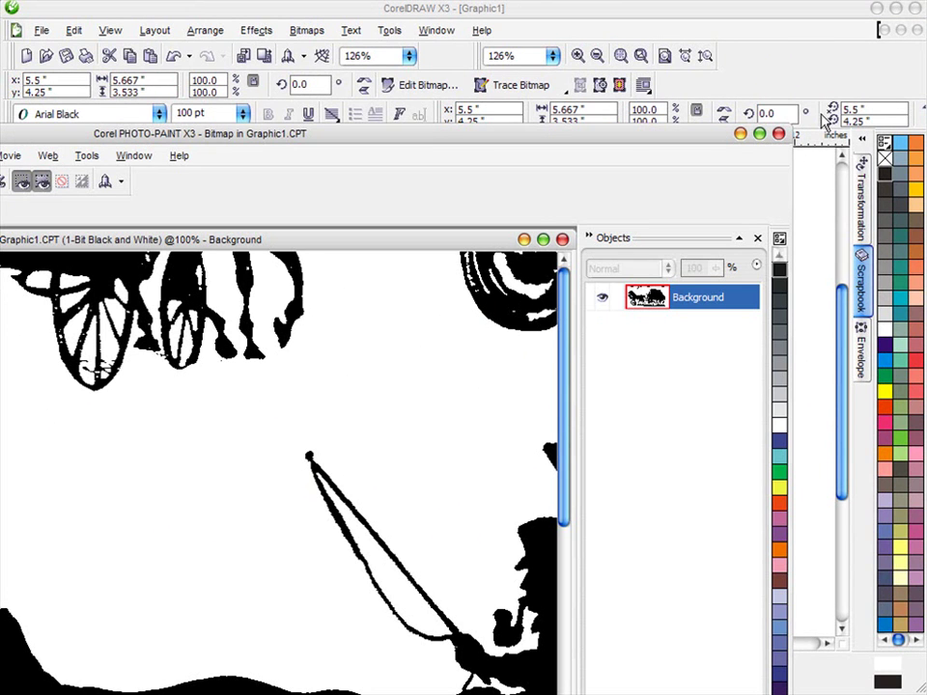
{"action": "left_click_drag", "start_coordinate": [432, 146], "coordinate": [473, 135]}
{"action": "double_click", "coordinate": [473, 136]}
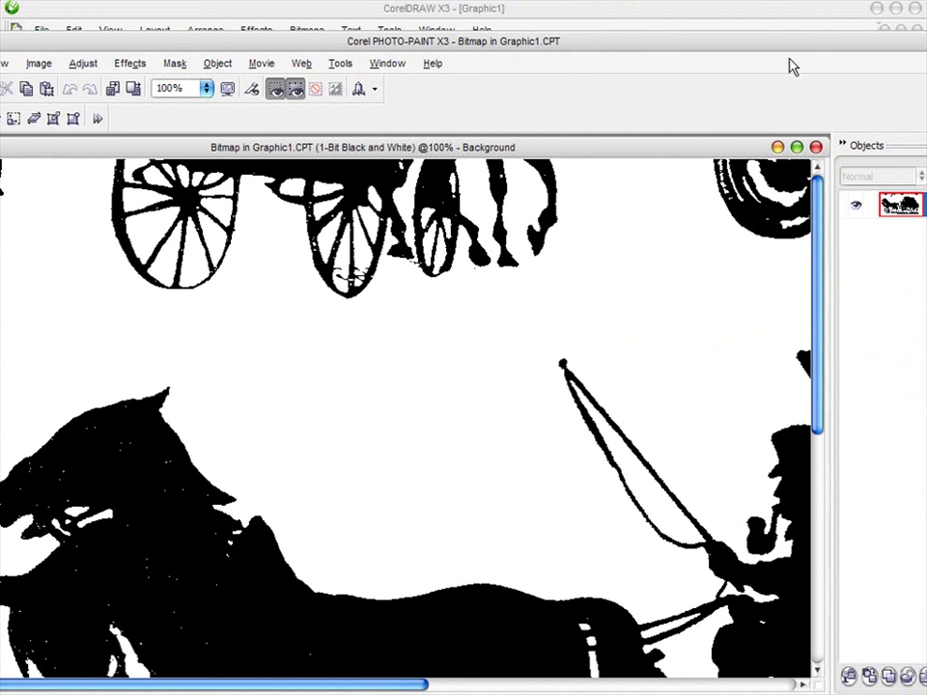
{"action": "right_click", "coordinate": [790, 48]}
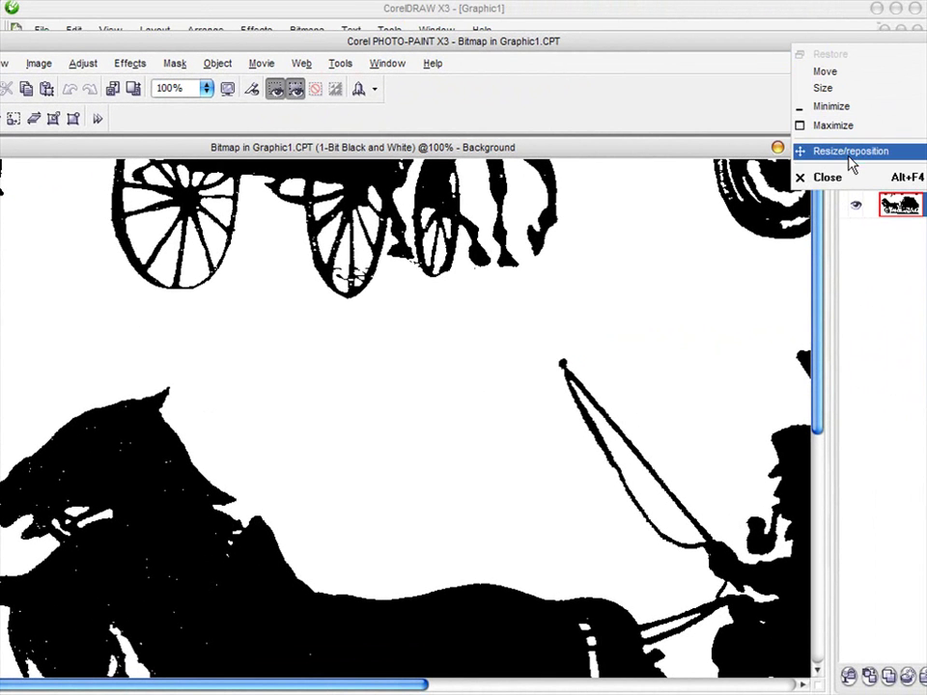
{"action": "mouse_move", "coordinate": [801, 159]}
{"action": "left_click", "coordinate": [777, 184]}
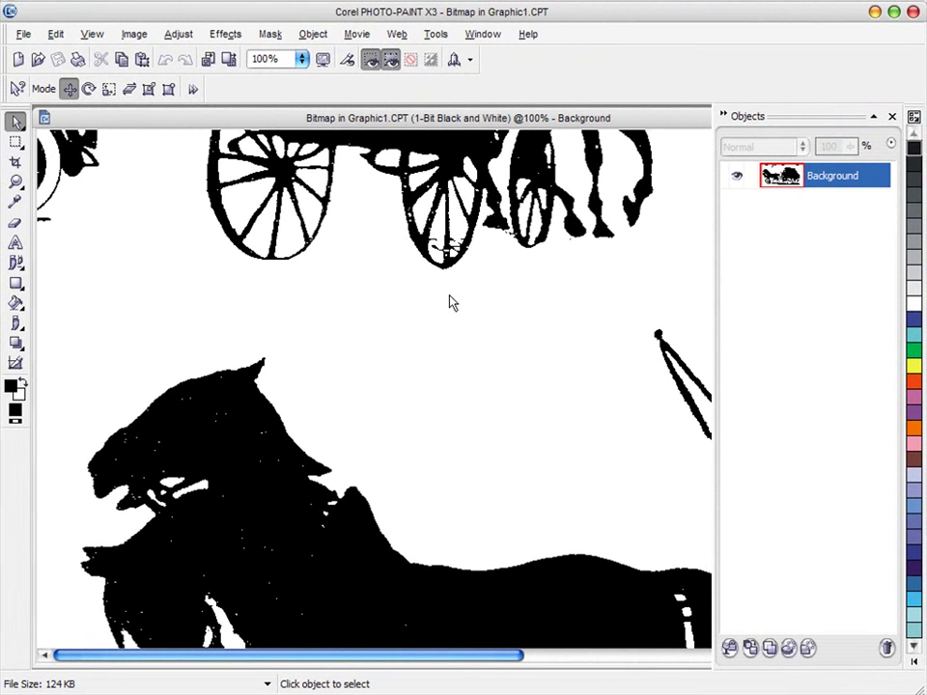
{"action": "double_click", "coordinate": [678, 119]}
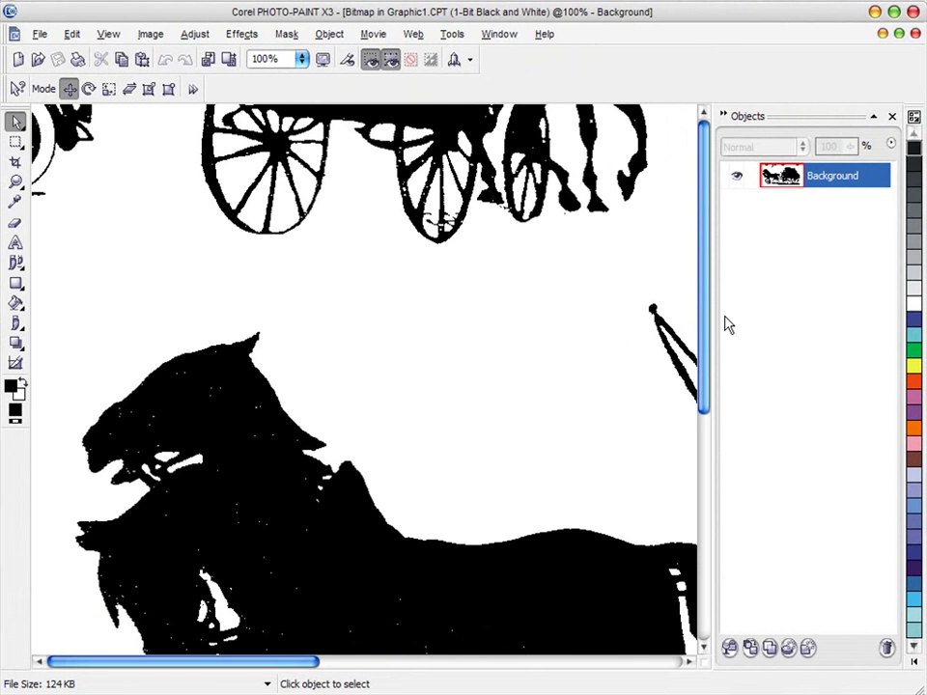
Erase the leftover wheels and horse legs above the horses with a size 48 Eraser
{"action": "left_click", "coordinate": [16, 221]}
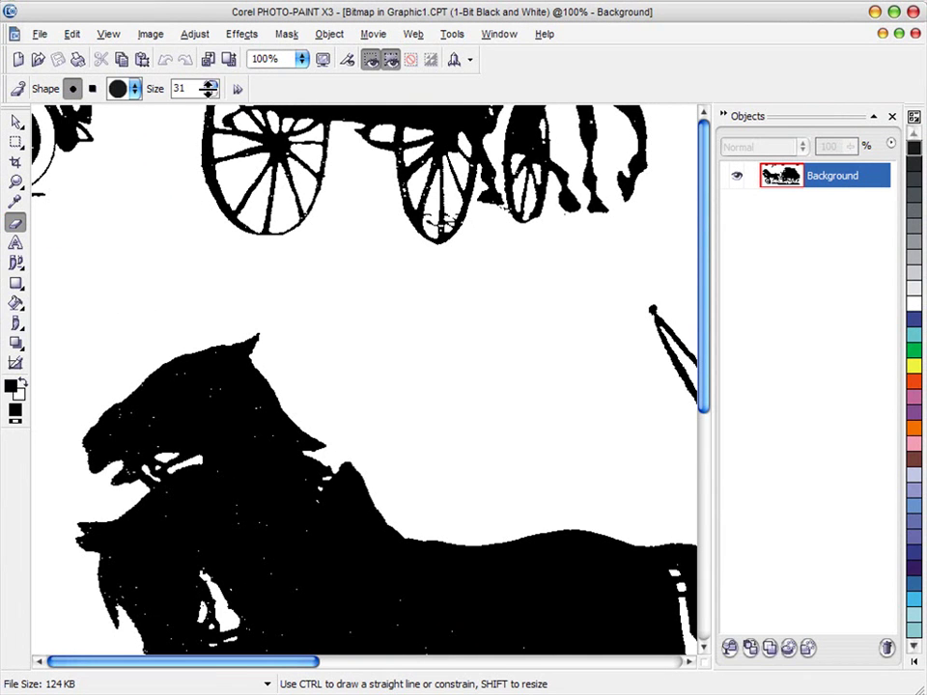
{"action": "left_click", "coordinate": [210, 86]}
{"action": "left_click", "coordinate": [210, 86]}
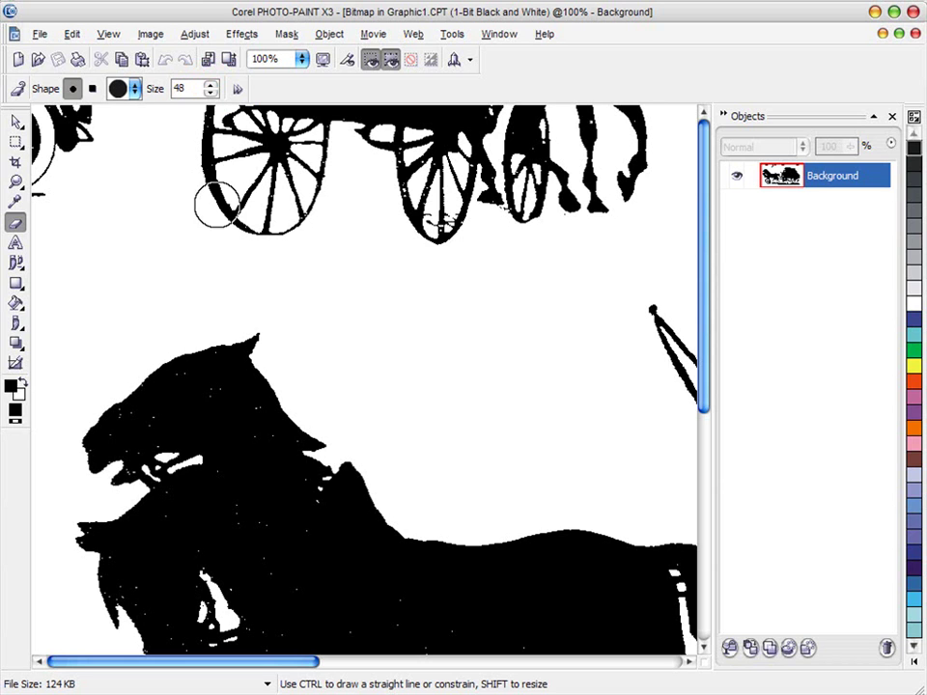
{"action": "mouse_move", "coordinate": [206, 118]}
{"action": "left_mouse_down"}
{"action": "mouse_move", "coordinate": [226, 210]}
{"action": "mouse_move", "coordinate": [203, 226]}
{"action": "mouse_move", "coordinate": [321, 177]}
{"action": "mouse_move", "coordinate": [254, 114]}
{"action": "mouse_move", "coordinate": [633, 120]}
{"action": "mouse_move", "coordinate": [619, 193]}
{"action": "mouse_move", "coordinate": [634, 171]}
{"action": "mouse_move", "coordinate": [590, 148]}
{"action": "mouse_move", "coordinate": [589, 227]}
{"action": "mouse_move", "coordinate": [558, 150]}
{"action": "mouse_move", "coordinate": [512, 203]}
{"action": "mouse_move", "coordinate": [216, 109]}
{"action": "mouse_move", "coordinate": [320, 117]}
{"action": "mouse_move", "coordinate": [176, 214]}
{"action": "mouse_move", "coordinate": [508, 205]}
{"action": "mouse_move", "coordinate": [412, 192]}
{"action": "mouse_move", "coordinate": [461, 160]}
{"action": "mouse_move", "coordinate": [539, 145]}
{"action": "mouse_move", "coordinate": [387, 145]}
{"action": "left_mouse_up"}
{"action": "mouse_move", "coordinate": [380, 209]}
{"action": "left_mouse_down"}
{"action": "mouse_move", "coordinate": [535, 209]}
{"action": "mouse_move", "coordinate": [585, 244]}
{"action": "mouse_move", "coordinate": [624, 347]}
{"action": "mouse_move", "coordinate": [365, 186]}
{"action": "left_mouse_up"}
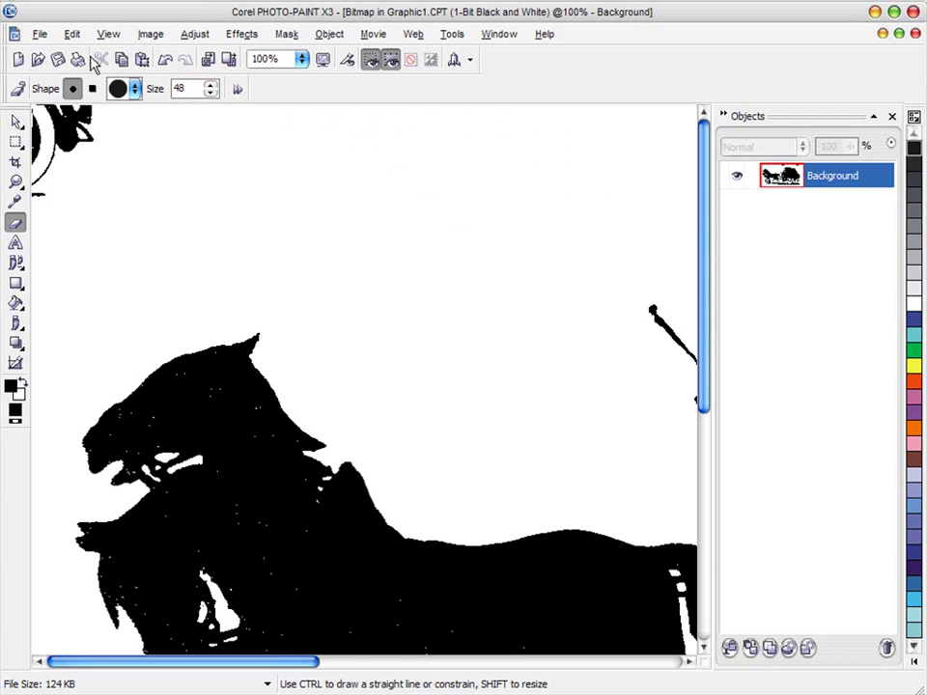
{"action": "mouse_move", "coordinate": [99, 149]}
{"action": "left_mouse_down"}
{"action": "mouse_move", "coordinate": [40, 183]}
{"action": "mouse_move", "coordinate": [42, 248]}
{"action": "left_mouse_up"}
Erase the leftover car wheels and undercarriage above the wagon cover
{"action": "left_click_drag", "start_coordinate": [224, 666], "coordinate": [544, 683]}
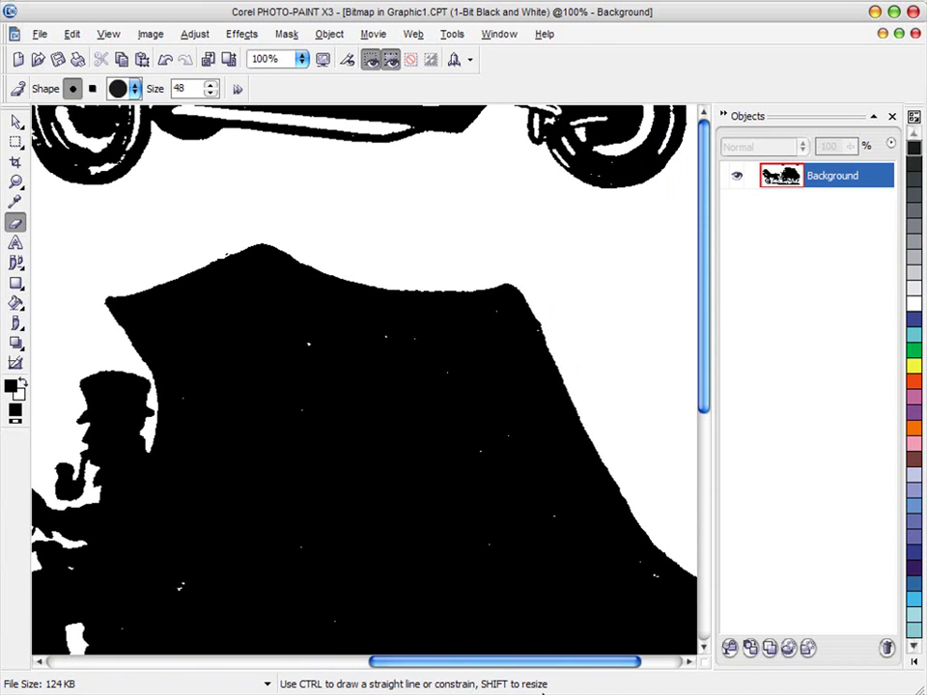
{"action": "left_click_drag", "start_coordinate": [442, 671], "coordinate": [402, 676]}
{"action": "mouse_move", "coordinate": [253, 126]}
{"action": "left_mouse_down"}
{"action": "mouse_move", "coordinate": [186, 114]}
{"action": "mouse_move", "coordinate": [141, 128]}
{"action": "mouse_move", "coordinate": [165, 165]}
{"action": "mouse_move", "coordinate": [364, 123]}
{"action": "mouse_move", "coordinate": [700, 145]}
{"action": "mouse_move", "coordinate": [647, 157]}
{"action": "mouse_move", "coordinate": [624, 136]}
{"action": "mouse_move", "coordinate": [405, 135]}
{"action": "mouse_move", "coordinate": [488, 172]}
{"action": "mouse_move", "coordinate": [200, 139]}
{"action": "mouse_move", "coordinate": [378, 143]}
{"action": "left_mouse_up"}
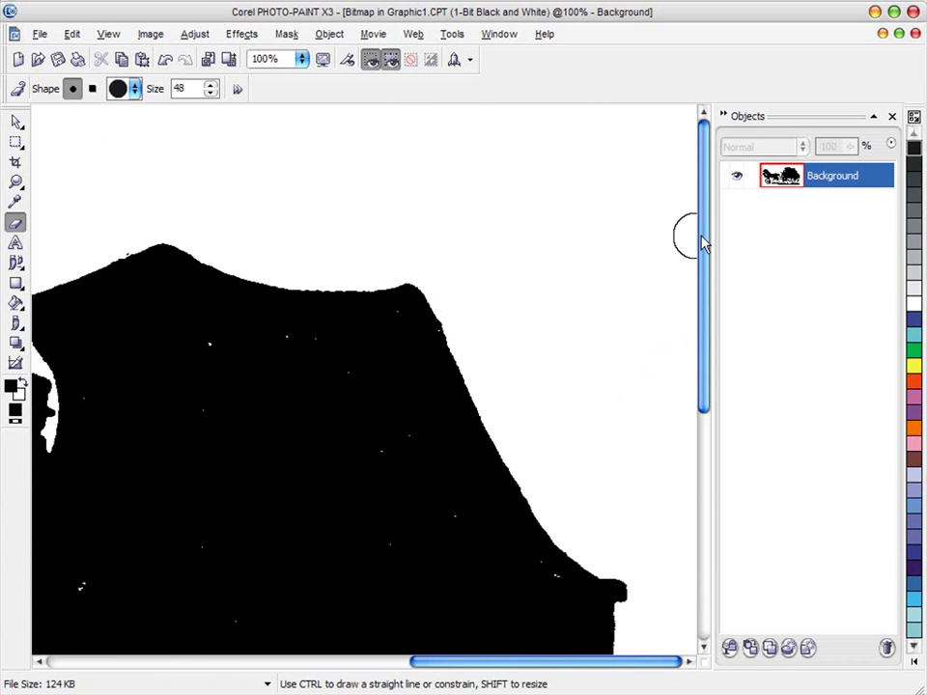
Close PHOTO-PAINT, saving the cleaned-up wagon bitmap back into the CorelDRAW drawing
{"action": "left_click_drag", "start_coordinate": [703, 244], "coordinate": [712, 476]}
{"action": "left_click_drag", "start_coordinate": [620, 663], "coordinate": [252, 684]}
{"action": "left_click_drag", "start_coordinate": [706, 421], "coordinate": [719, 183]}
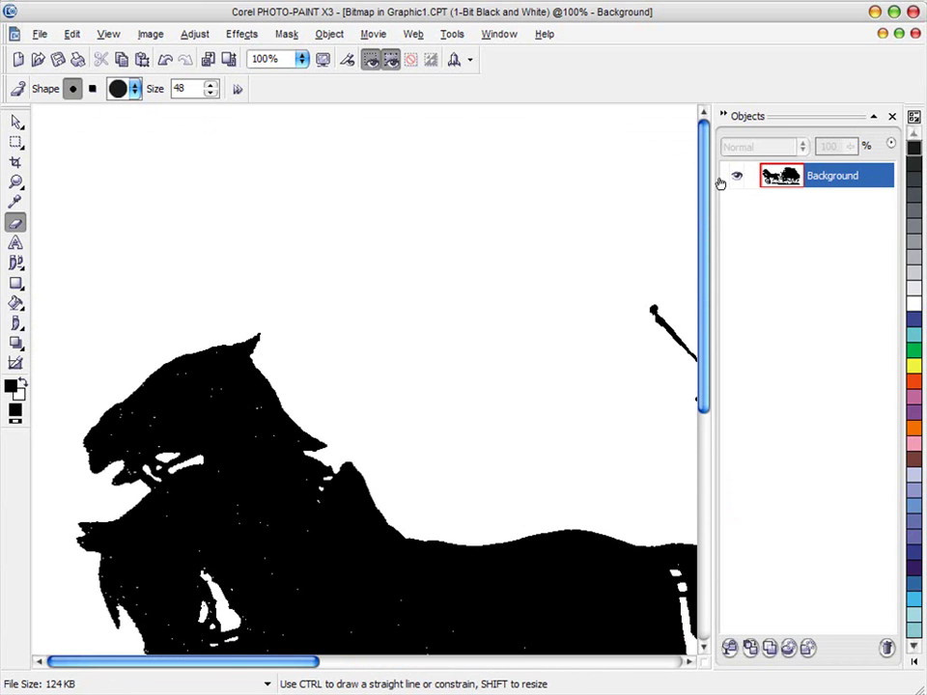
{"action": "left_click", "coordinate": [912, 11]}
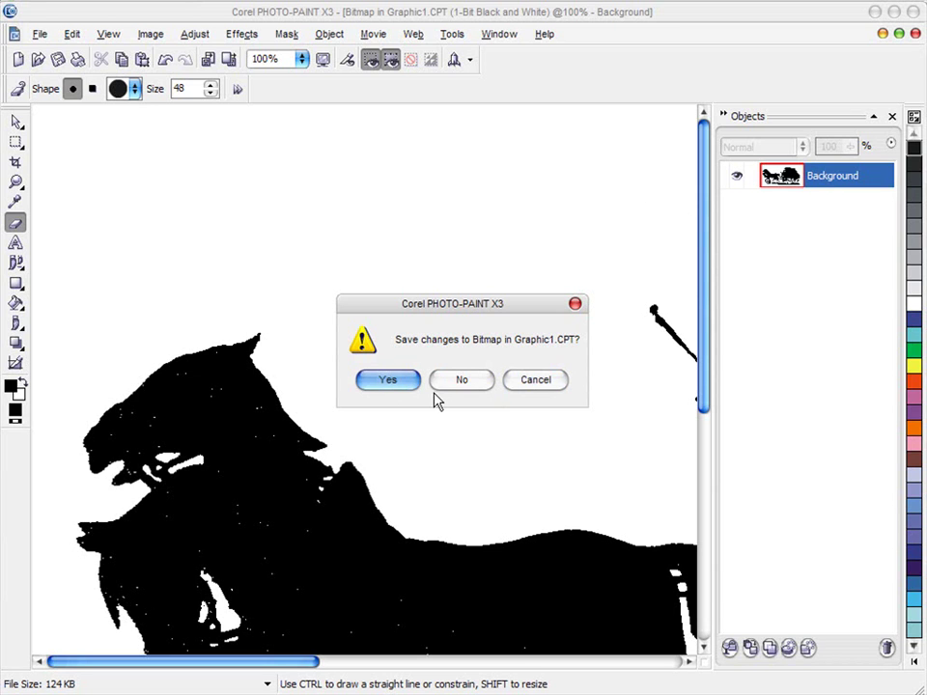
{"action": "left_click", "coordinate": [385, 380]}
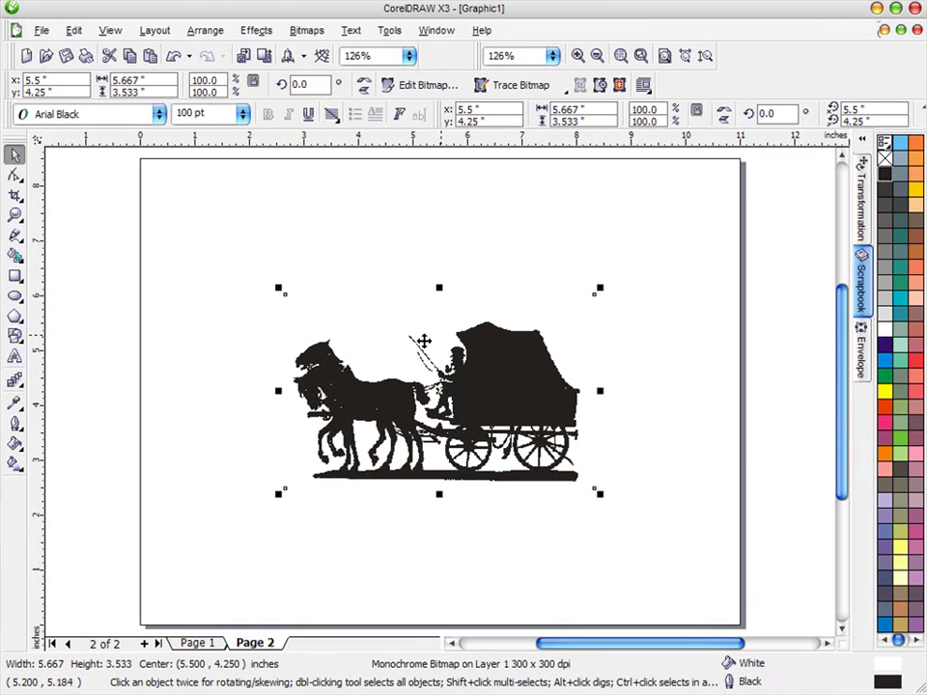
Trace the wagon bitmap with the Line art option of PowerTRACE and accept the result
{"action": "right_click", "coordinate": [496, 361]}
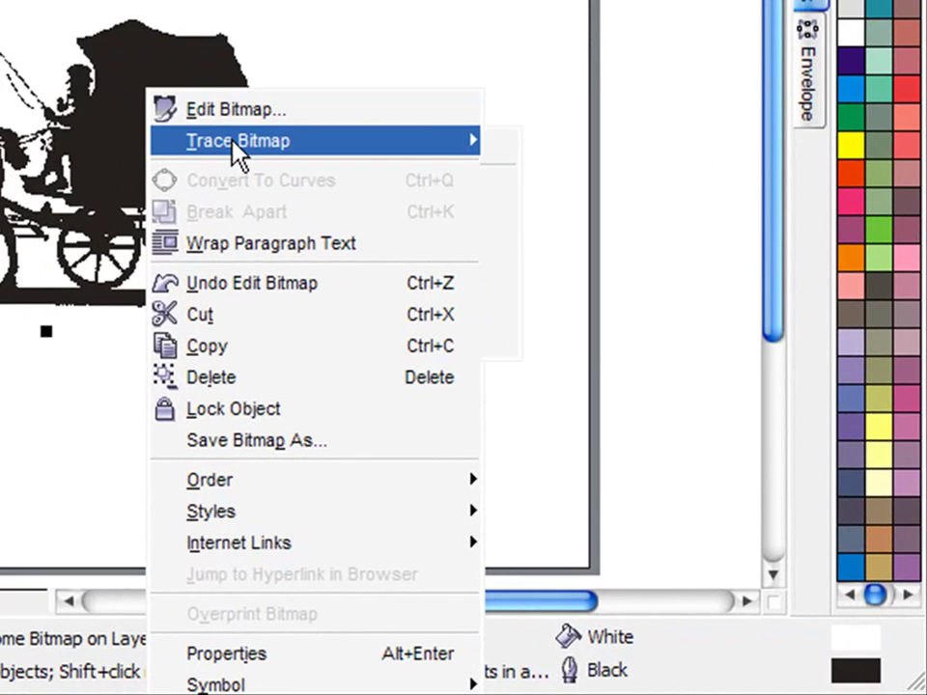
{"action": "mouse_move", "coordinate": [541, 388]}
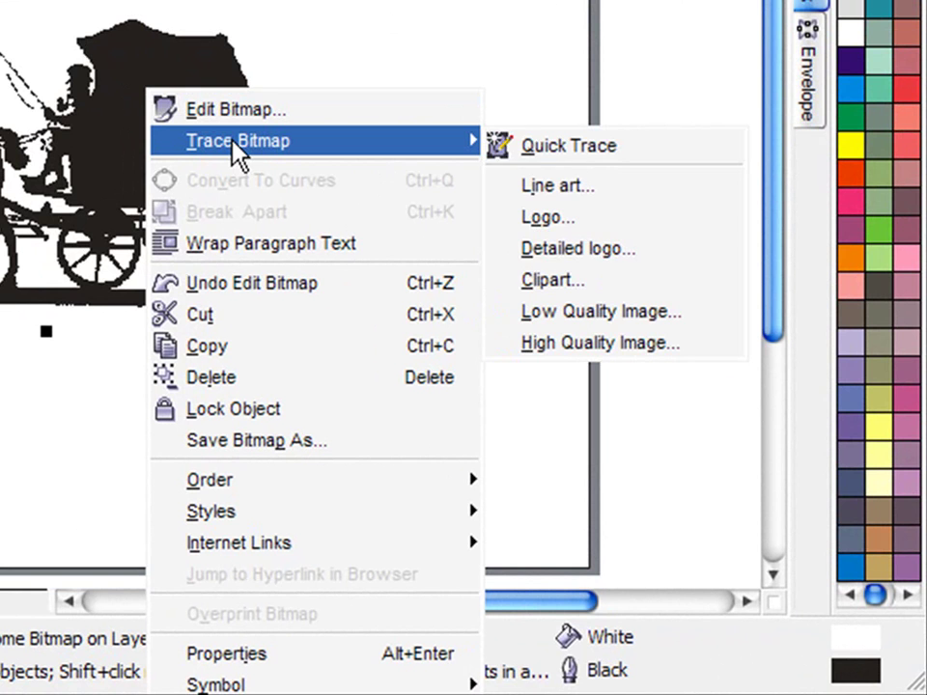
{"action": "left_click", "coordinate": [675, 177]}
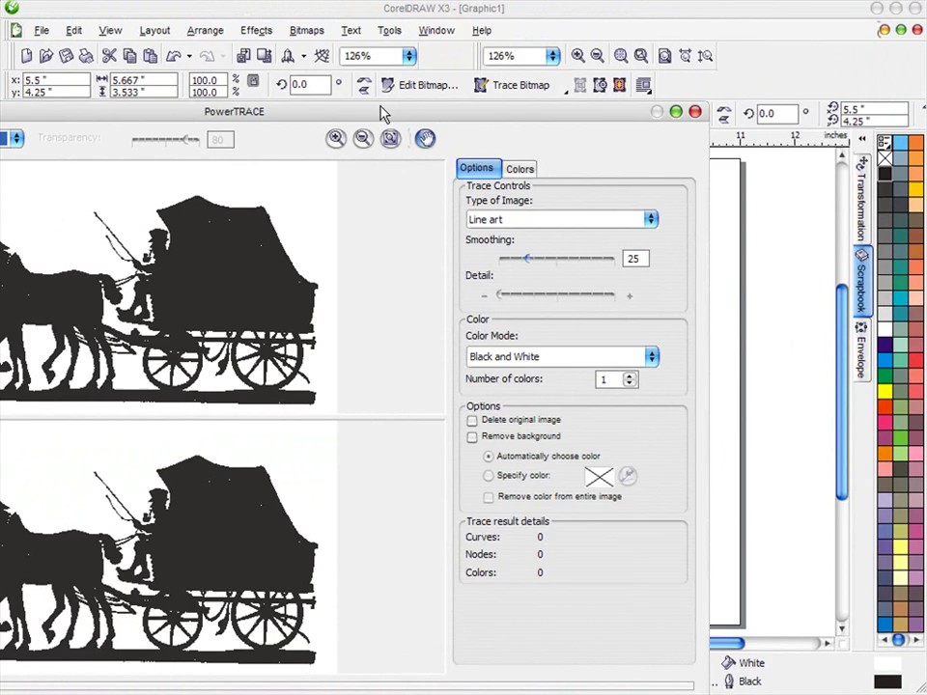
{"action": "left_click_drag", "start_coordinate": [382, 114], "coordinate": [575, 52]}
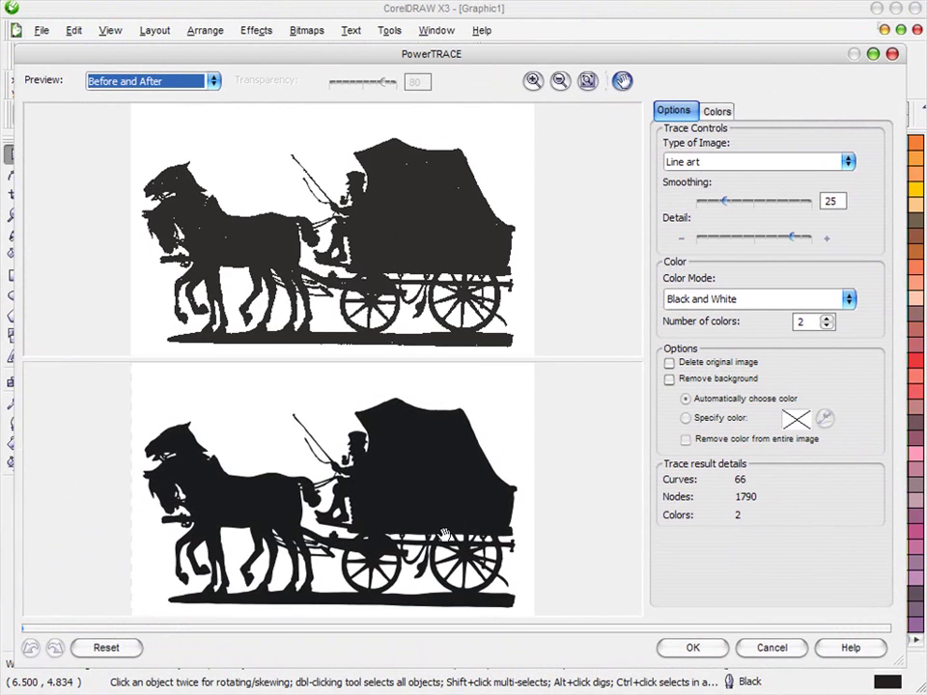
{"action": "left_click", "coordinate": [689, 648]}
Separate the trace from the original bitmap, delete the bitmap and bring the trace back onto the page
{"action": "left_click_drag", "start_coordinate": [518, 393], "coordinate": [693, 335]}
{"action": "left_click_drag", "start_coordinate": [393, 418], "coordinate": [209, 362]}
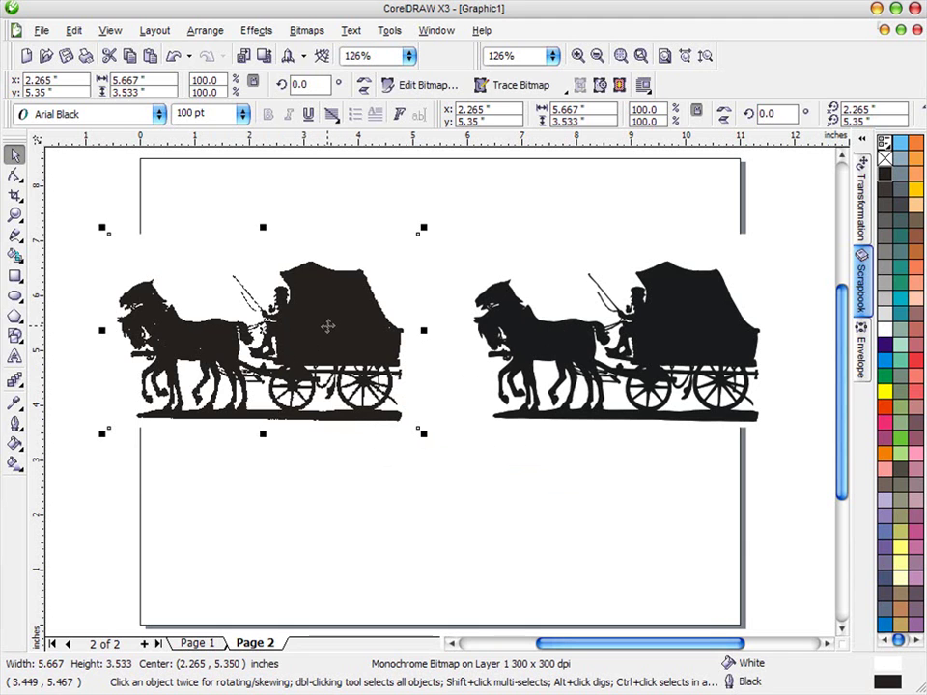
{"action": "key", "text": "Delete"}
{"action": "mouse_move", "coordinate": [704, 335]}
{"action": "left_mouse_down"}
{"action": "mouse_move", "coordinate": [493, 386]}
{"action": "mouse_move", "coordinate": [408, 365]}
{"action": "left_mouse_up"}
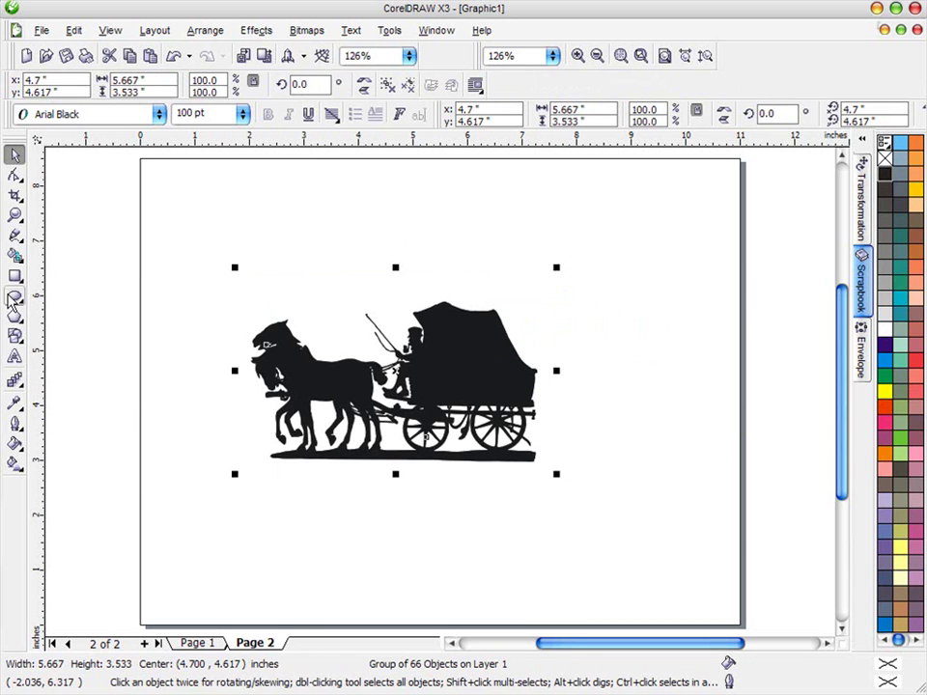
Shift the traced wagon toward the middle of the page and ungroup all its objects
{"action": "key", "text": "z"}
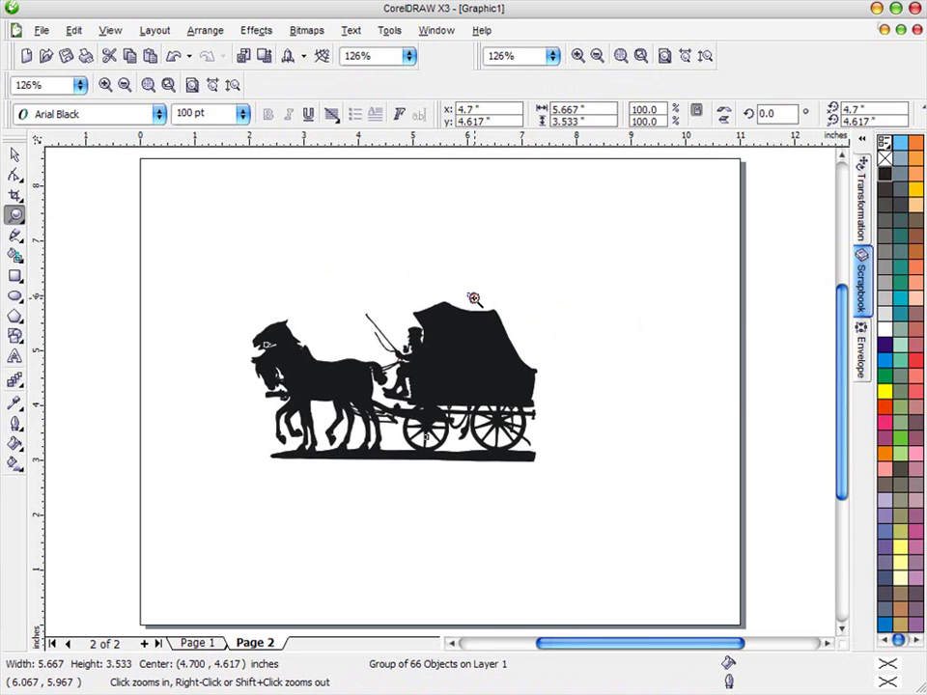
{"action": "left_click_drag", "start_coordinate": [468, 294], "coordinate": [548, 350]}
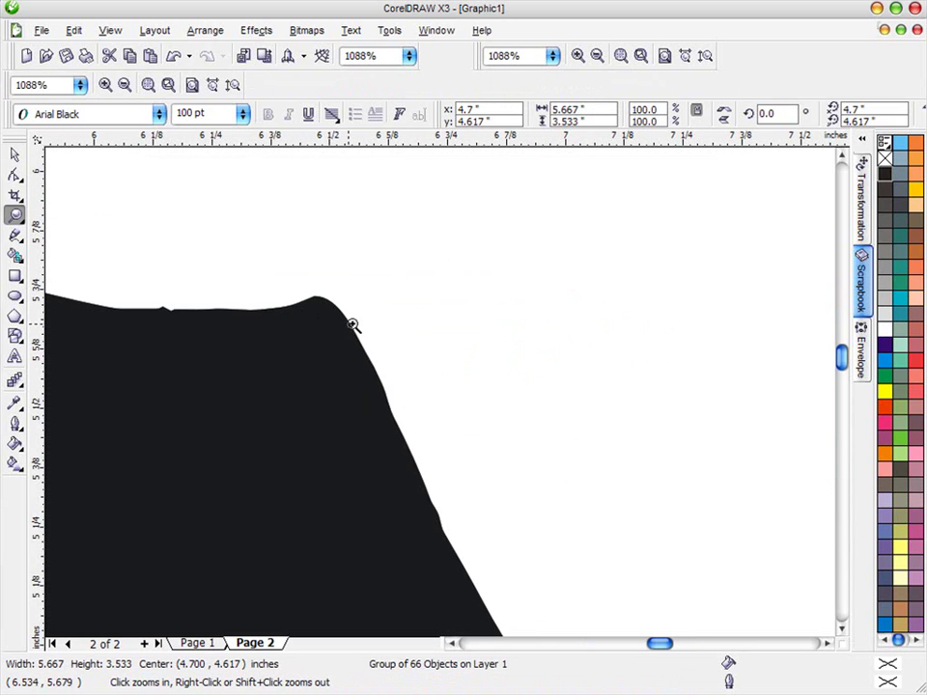
{"action": "left_click", "coordinate": [704, 56]}
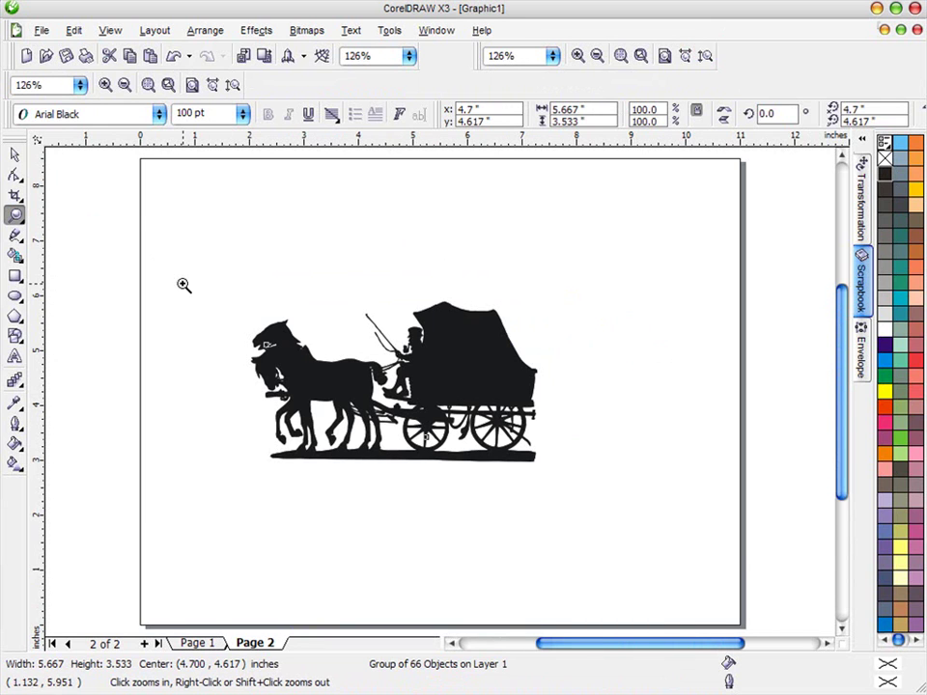
{"action": "left_click", "coordinate": [15, 154]}
{"action": "left_click_drag", "start_coordinate": [459, 359], "coordinate": [505, 359]}
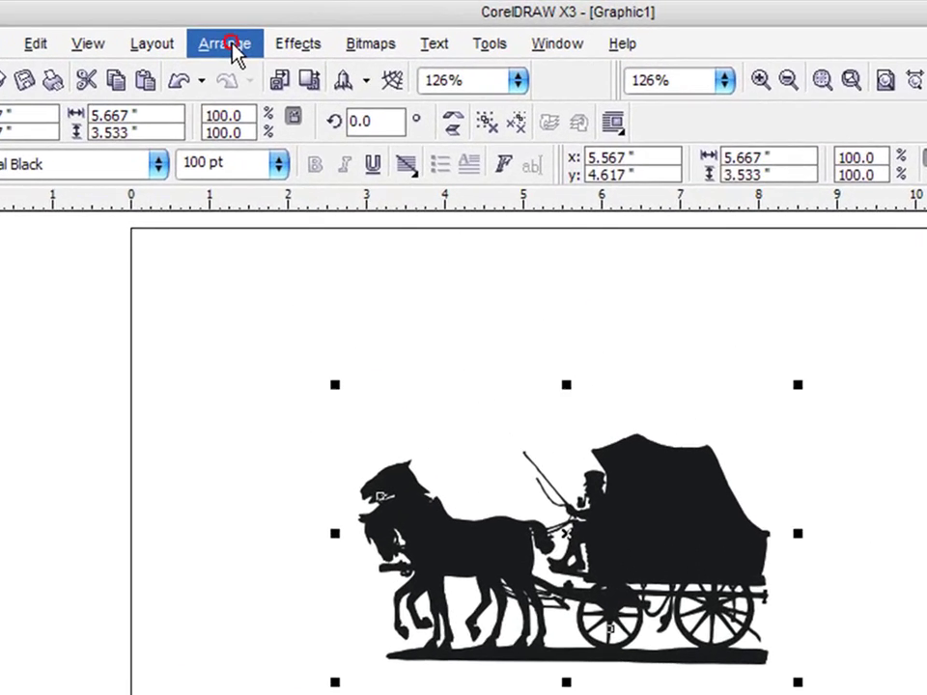
{"action": "left_click", "coordinate": [204, 30]}
{"action": "left_click", "coordinate": [262, 282]}
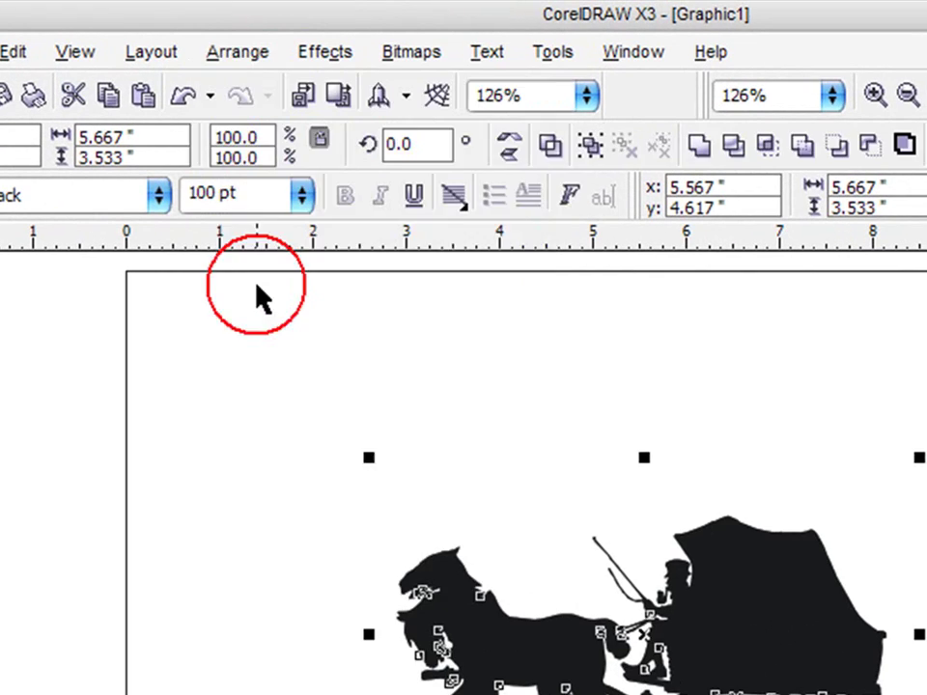
{"action": "left_click", "coordinate": [221, 324]}
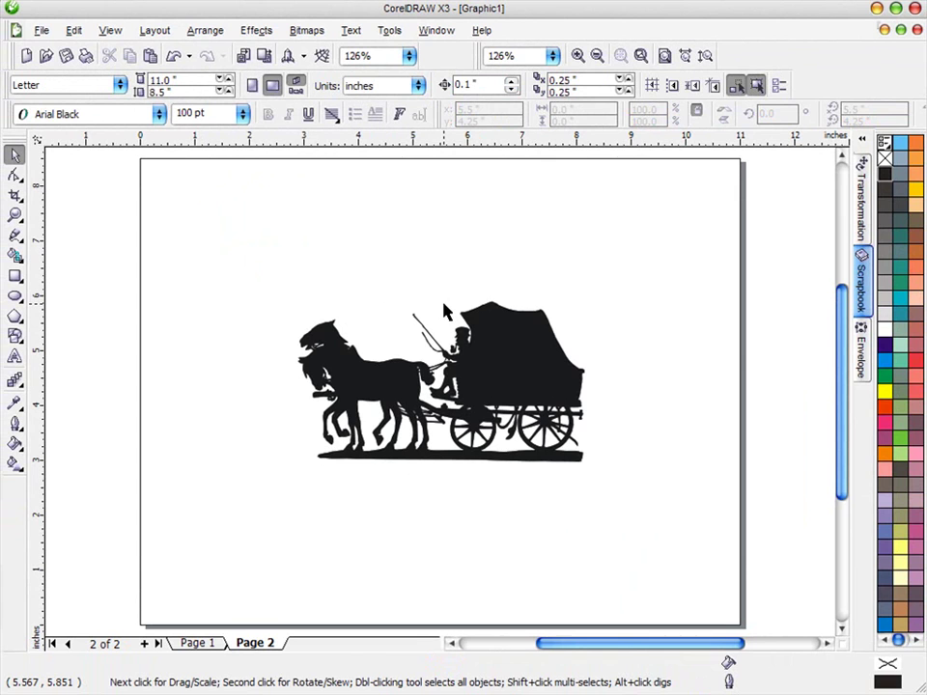
Pull the white background curve away from the black wagon silhouette and delete it
{"action": "left_click", "coordinate": [310, 292]}
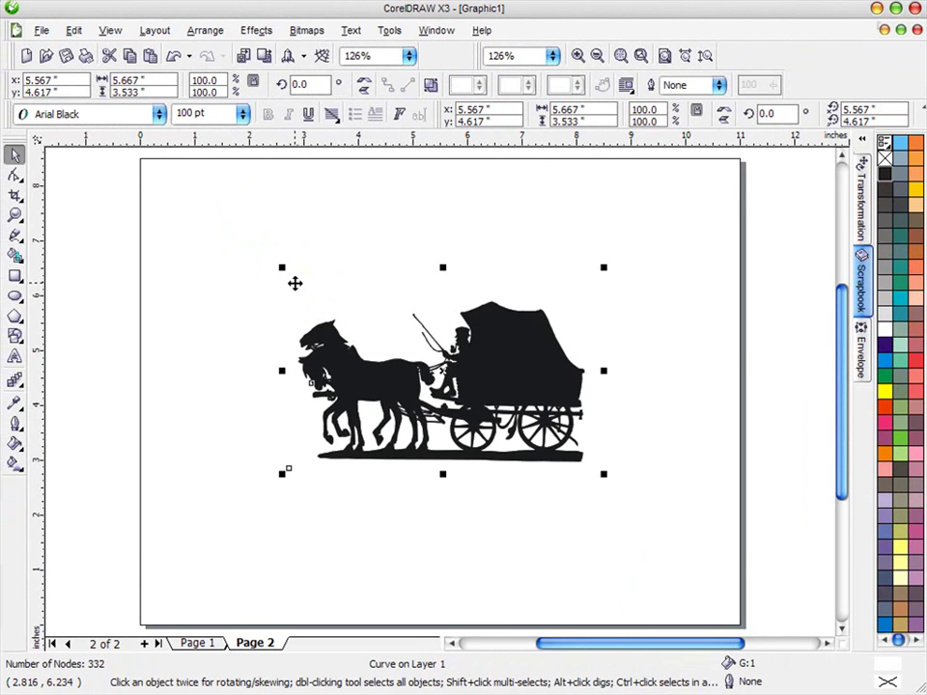
{"action": "left_click_drag", "start_coordinate": [297, 279], "coordinate": [111, 197]}
{"action": "left_click_drag", "start_coordinate": [492, 355], "coordinate": [645, 446]}
{"action": "left_click", "coordinate": [213, 250]}
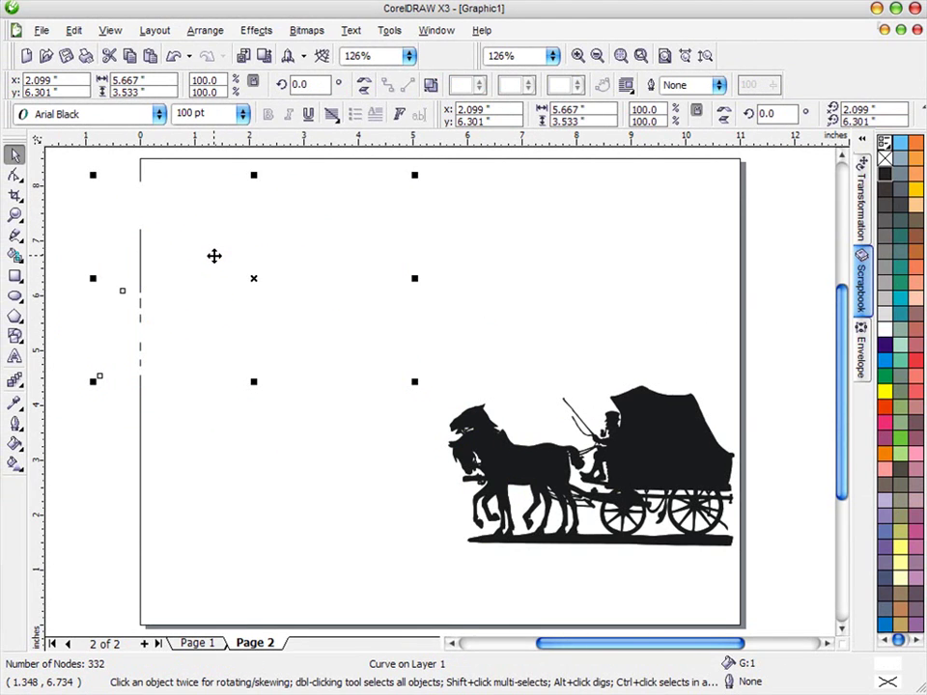
{"action": "key", "text": "Escape"}
Set the black silhouette beside the page and delete all the small white objects left behind
{"action": "left_click_drag", "start_coordinate": [521, 453], "coordinate": [801, 502]}
{"action": "left_click_drag", "start_coordinate": [187, 238], "coordinate": [694, 557]}
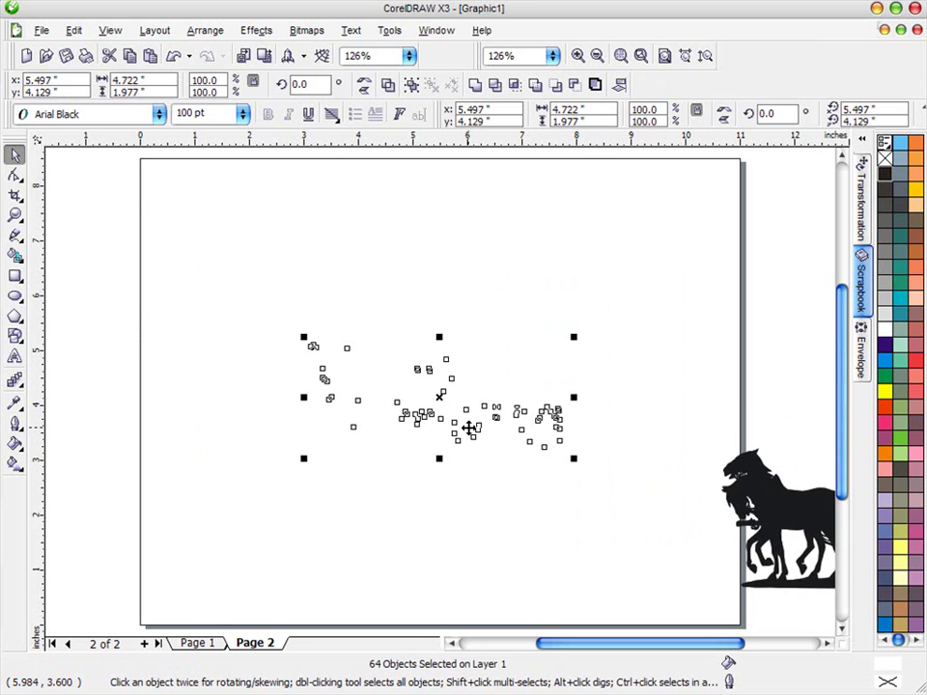
{"action": "key", "text": "Delete"}
Move the wagon silhouette back onto the page and enlarge it to about 8.72 by 4.86 inches
{"action": "left_click_drag", "start_coordinate": [794, 515], "coordinate": [275, 310]}
{"action": "left_click_drag", "start_coordinate": [533, 410], "coordinate": [722, 559]}
{"action": "left_click_drag", "start_coordinate": [597, 324], "coordinate": [536, 385]}
Fill the wagon silhouette with 10% black, outline it in black and shift it slightly on the page
{"action": "left_click", "coordinate": [884, 310]}
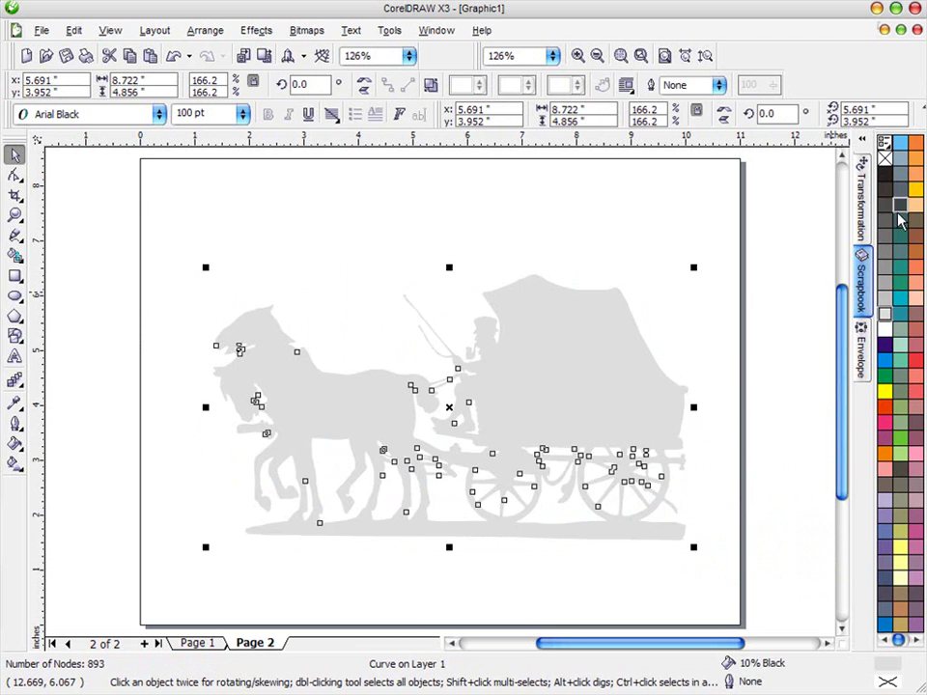
{"action": "right_click", "coordinate": [884, 174]}
{"action": "left_click", "coordinate": [608, 365]}
{"action": "left_click_drag", "start_coordinate": [607, 365], "coordinate": [581, 350]}
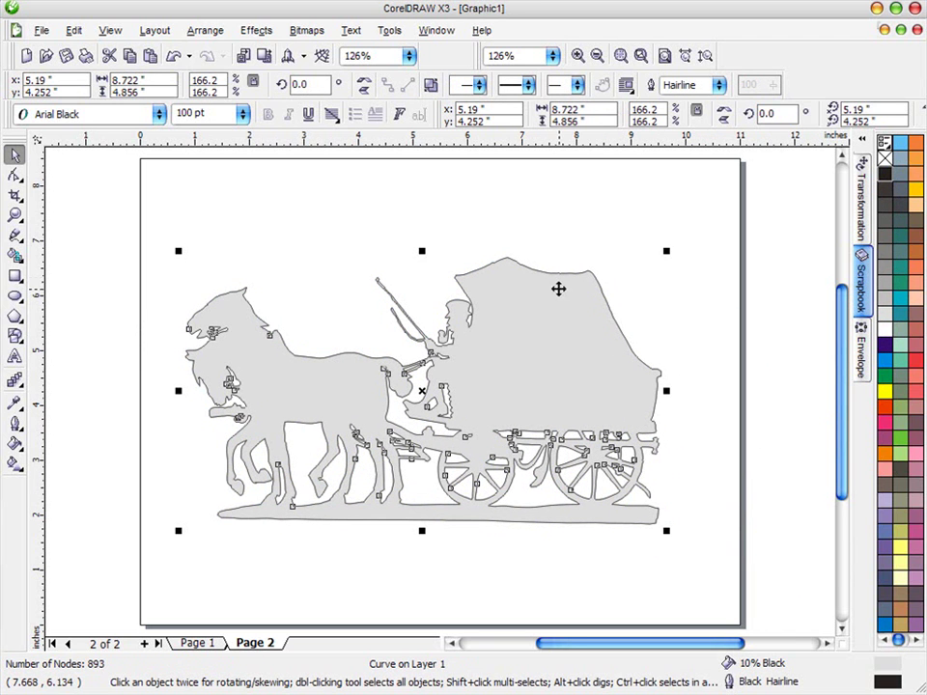
Resize the wagon silhouette to about 5.98 by 3.33 inches and place it in the right part of the page
{"action": "left_click_drag", "start_coordinate": [666, 529], "coordinate": [728, 569]}
{"action": "left_click_drag", "start_coordinate": [593, 362], "coordinate": [558, 342]}
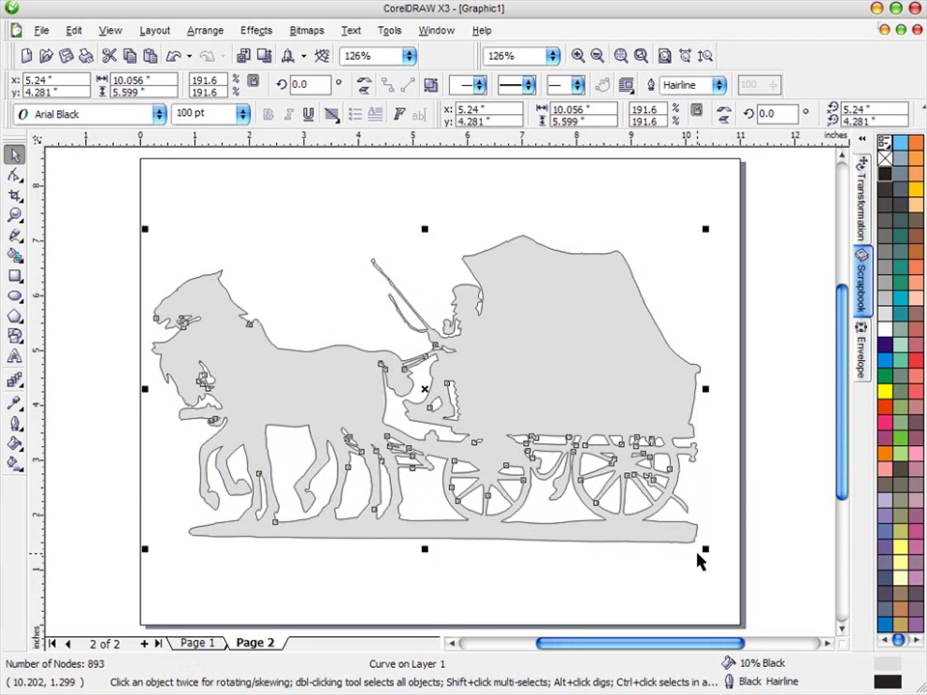
{"action": "left_click_drag", "start_coordinate": [706, 546], "coordinate": [485, 425]}
{"action": "left_click_drag", "start_coordinate": [402, 329], "coordinate": [613, 372]}
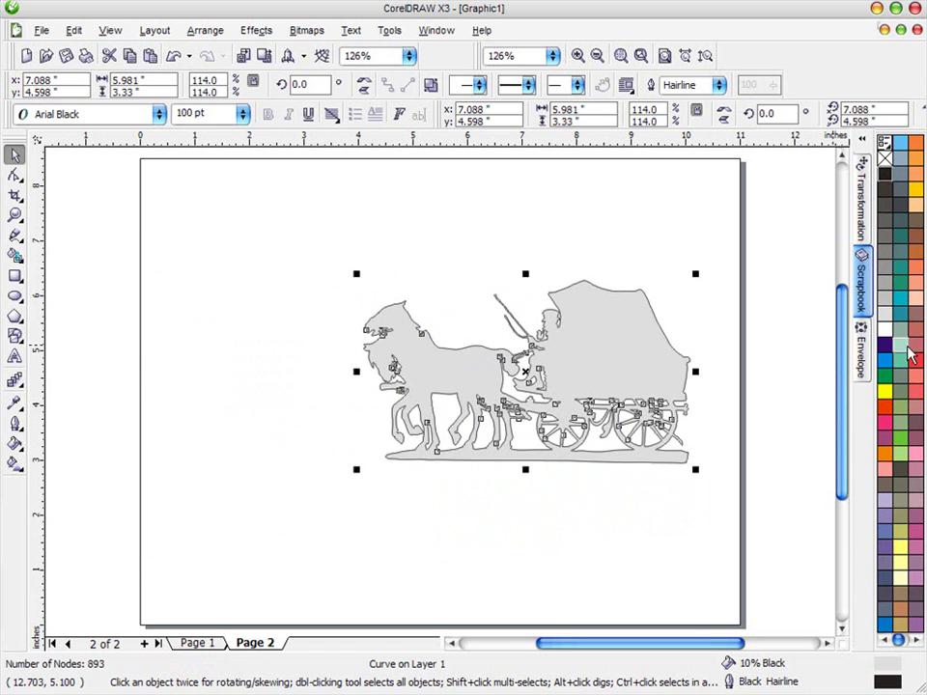
Place the blankminiclock pattern from the scrapbook on the page and delete it
{"action": "left_click", "coordinate": [860, 193]}
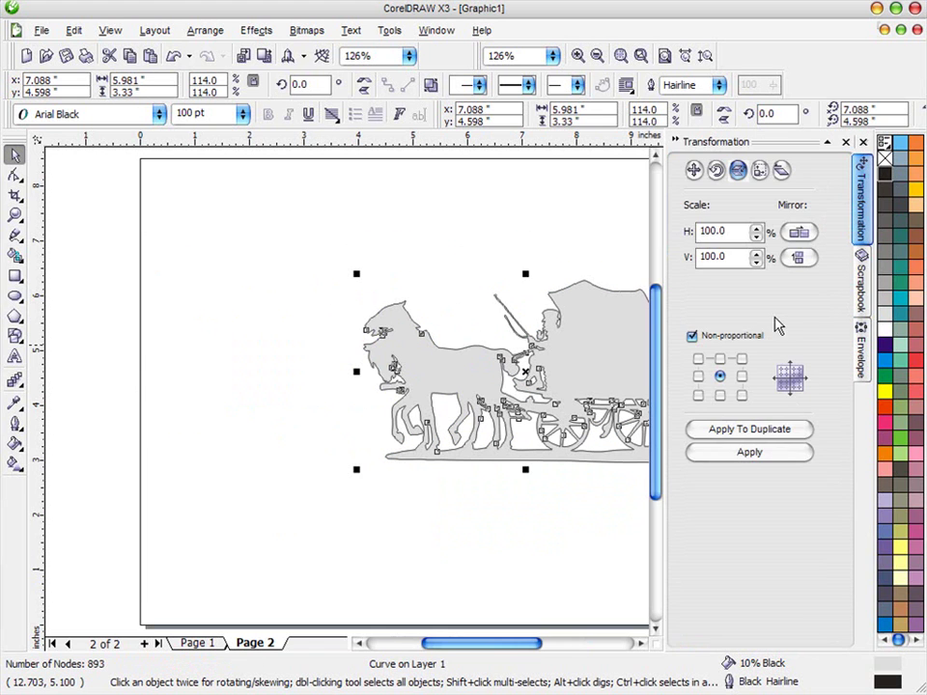
{"action": "left_click", "coordinate": [860, 283]}
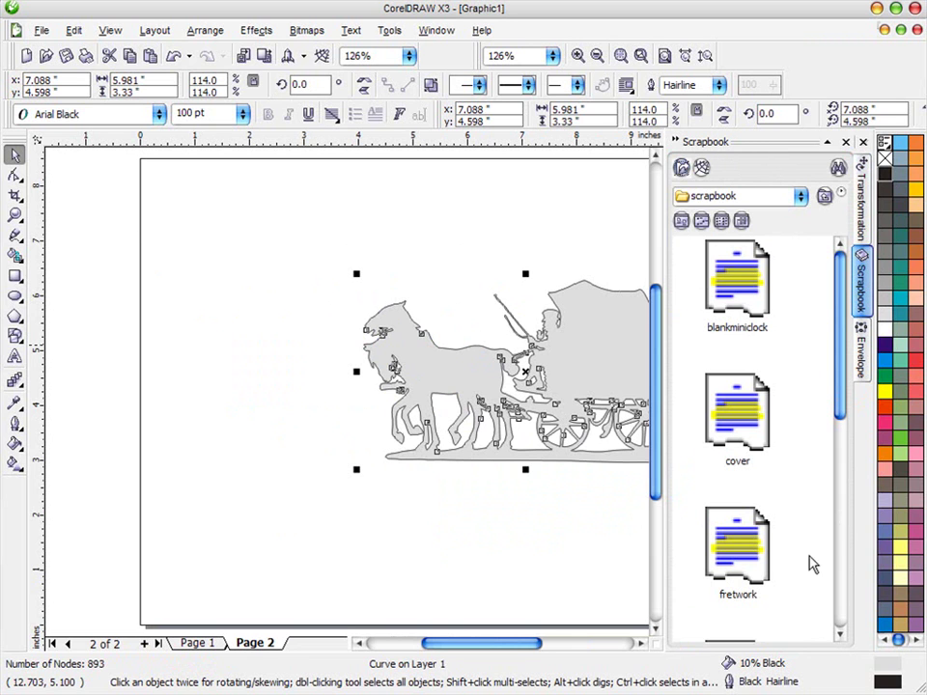
{"action": "left_click_drag", "start_coordinate": [772, 318], "coordinate": [221, 440]}
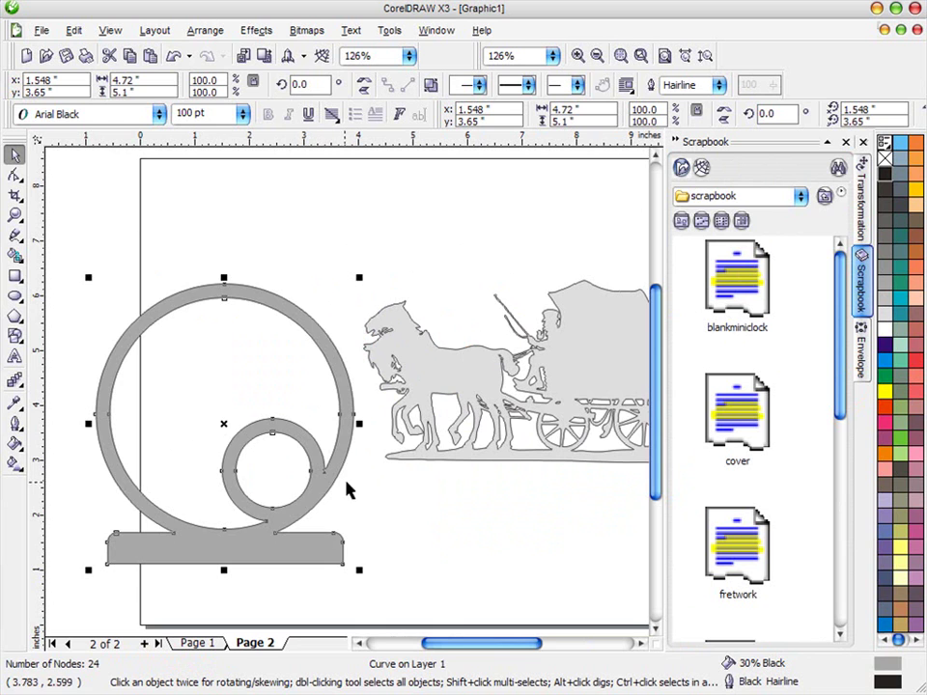
{"action": "key", "text": "Delete"}
Insert the miniclockhole circle from the scrapbook and position it in front of the horses
{"action": "left_click_drag", "start_coordinate": [842, 343], "coordinate": [852, 434]}
{"action": "left_click_drag", "start_coordinate": [732, 426], "coordinate": [258, 429]}
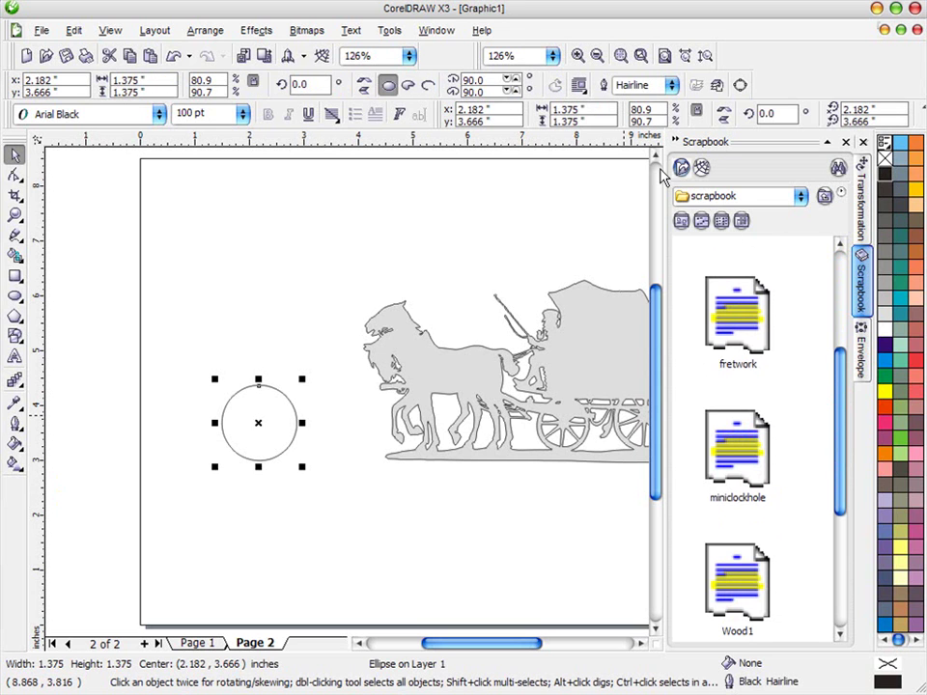
{"action": "left_click_drag", "start_coordinate": [657, 140], "coordinate": [666, 141]}
{"action": "left_click", "coordinate": [676, 143]}
{"action": "left_click_drag", "start_coordinate": [256, 414], "coordinate": [293, 409]}
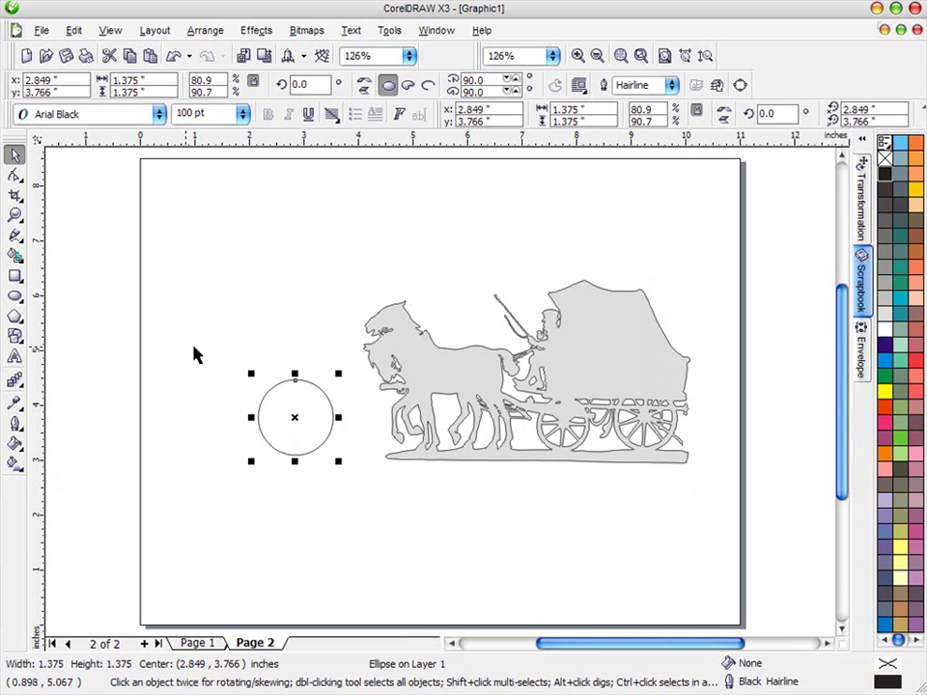
Add a one-step outside contour with a 0.3 inch offset to the clock hole circle
{"action": "left_click", "coordinate": [14, 381]}
{"action": "left_click", "coordinate": [14, 381]}
{"action": "left_click", "coordinate": [69, 382]}
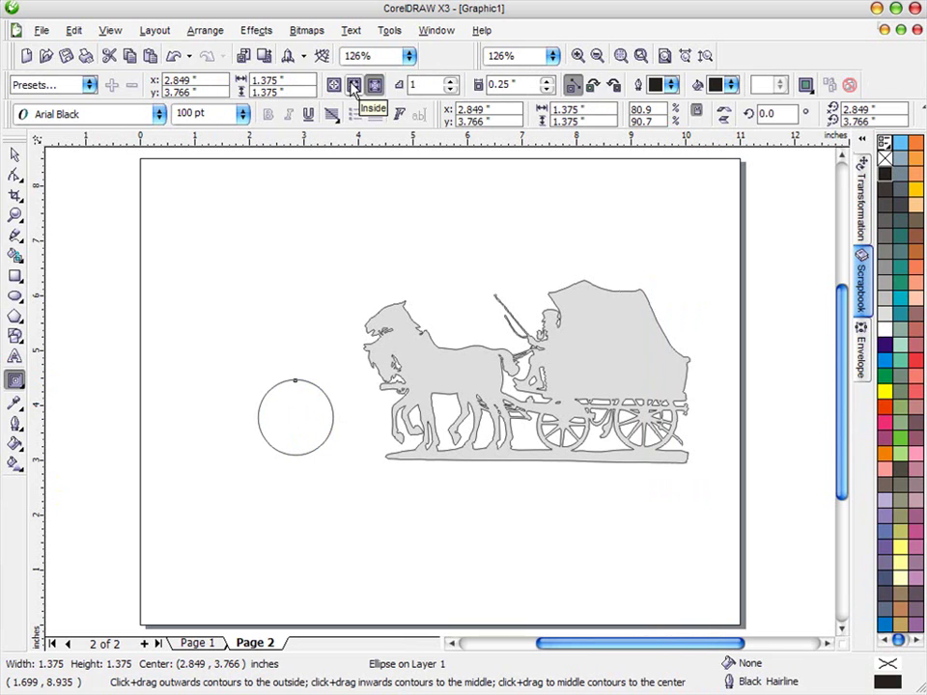
{"action": "double_click", "coordinate": [536, 85]}
{"action": "type", "text": "0.3"}
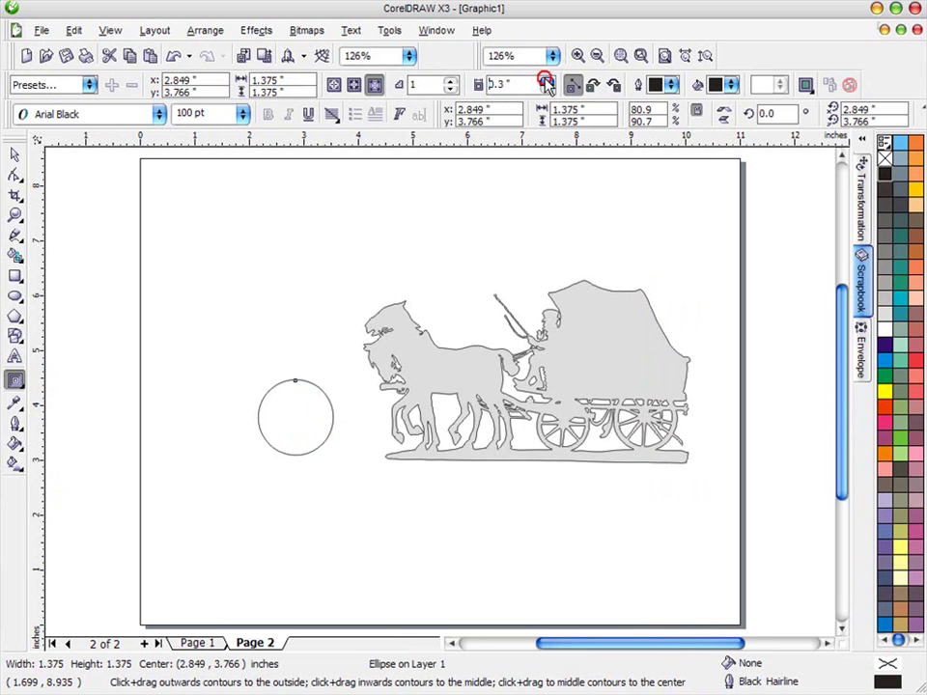
{"action": "key", "text": "Return"}
Break the contour group apart and combine the two circles into a ring filled with 10% black
{"action": "left_click", "coordinate": [201, 31]}
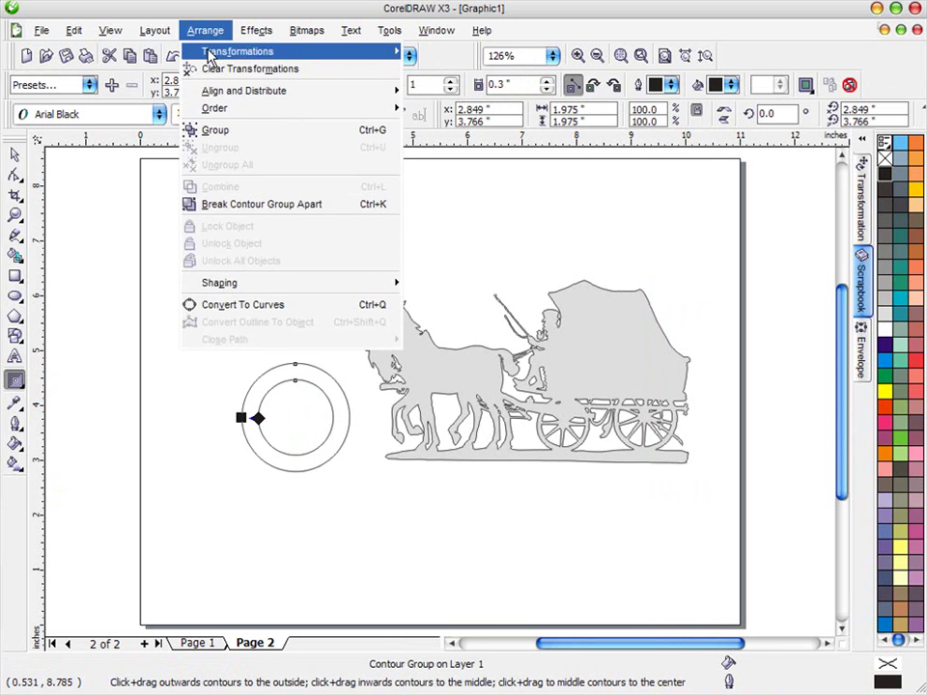
{"action": "left_click", "coordinate": [248, 206]}
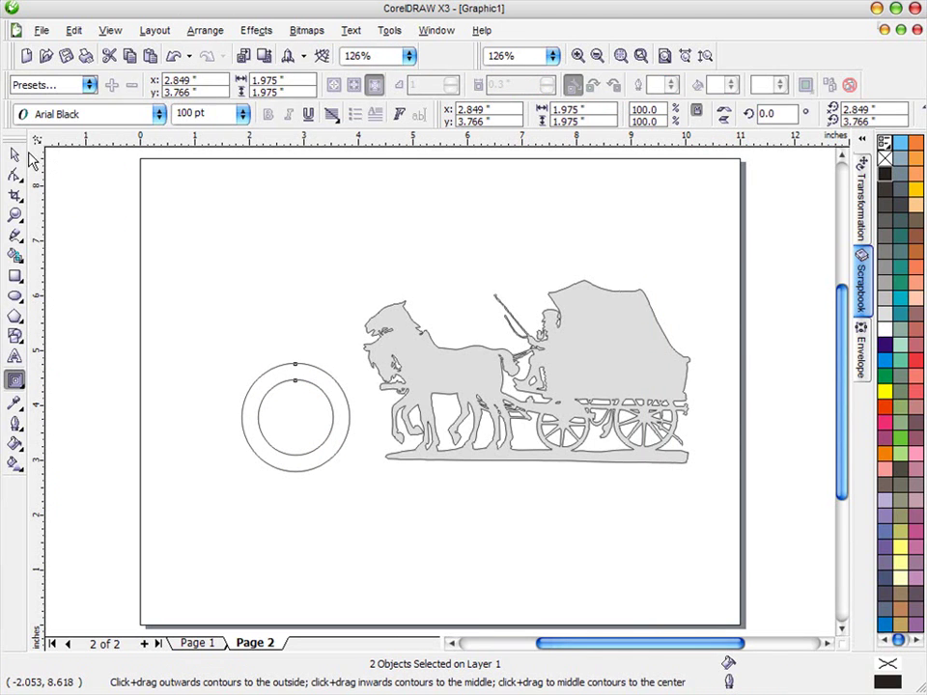
{"action": "left_click", "coordinate": [14, 152]}
{"action": "left_click", "coordinate": [431, 85]}
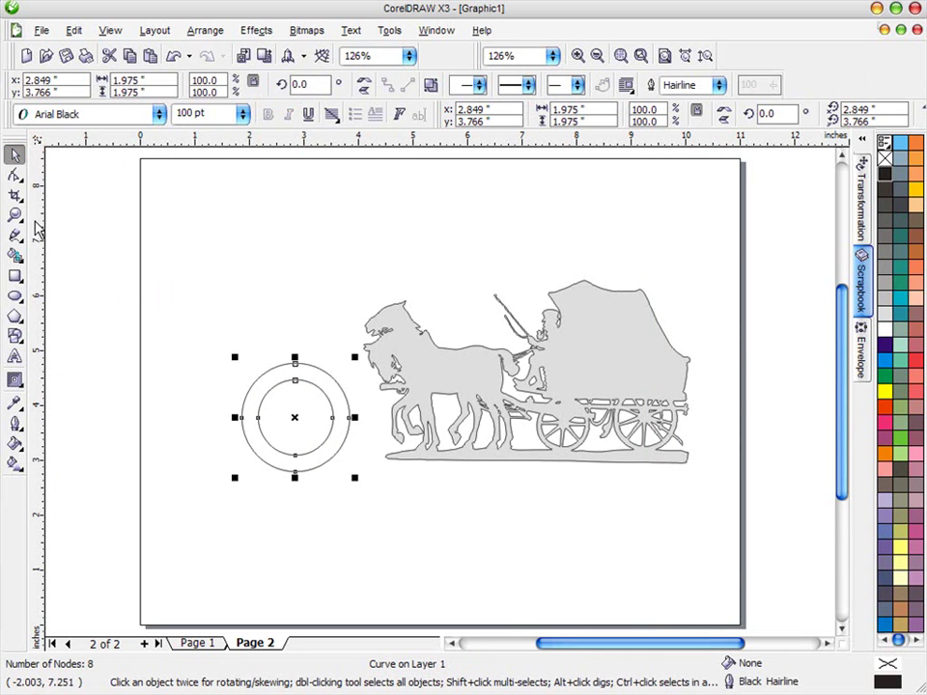
{"action": "left_click", "coordinate": [884, 313]}
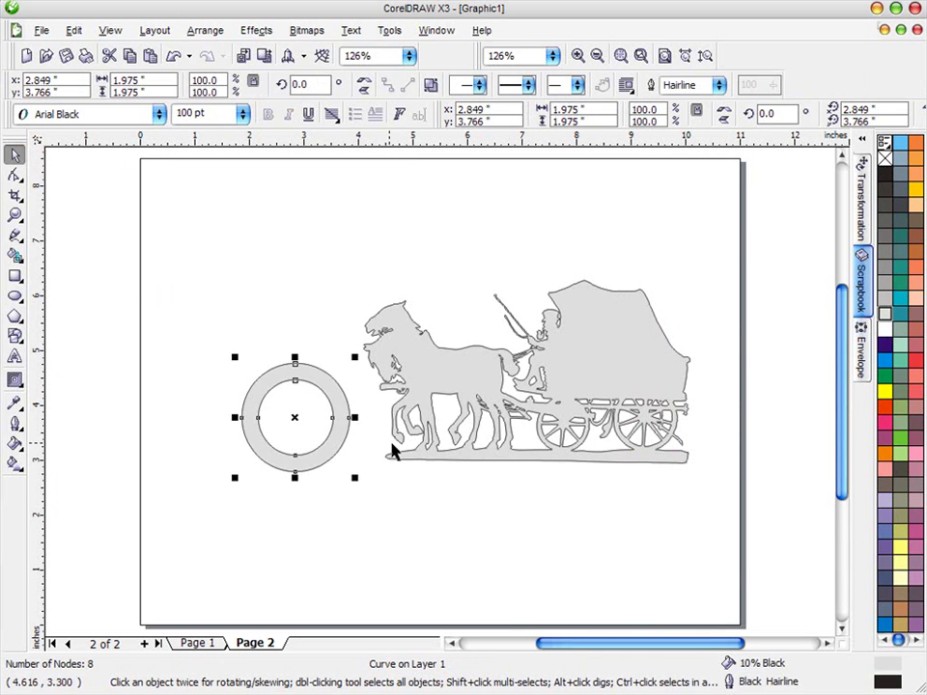
{"action": "mouse_move", "coordinate": [335, 430]}
{"action": "left_mouse_down"}
{"action": "mouse_move", "coordinate": [337, 421]}
{"action": "mouse_move", "coordinate": [321, 425]}
{"action": "left_mouse_up"}
Draw a base rectangle about 9.79 by 0.72 inches overlapping the ring and wagon bottoms, and weld all three together
{"action": "key", "text": "F6"}
{"action": "left_click_drag", "start_coordinate": [177, 457], "coordinate": [713, 496]}
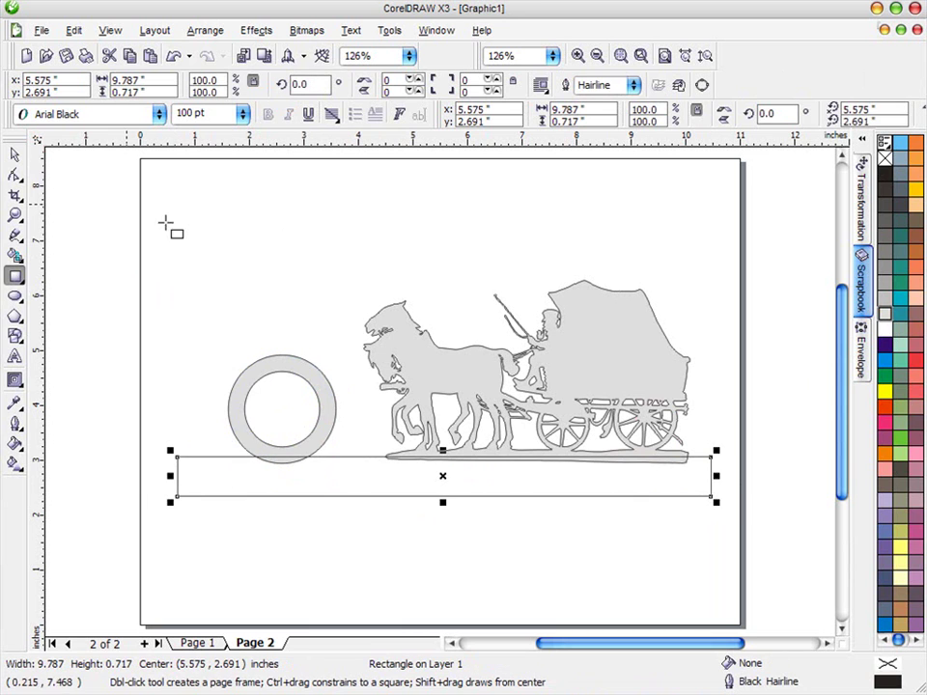
{"action": "key", "text": "space"}
{"action": "left_click_drag", "start_coordinate": [98, 176], "coordinate": [751, 546]}
{"action": "left_click", "coordinate": [474, 86]}
{"action": "left_click", "coordinate": [158, 384]}
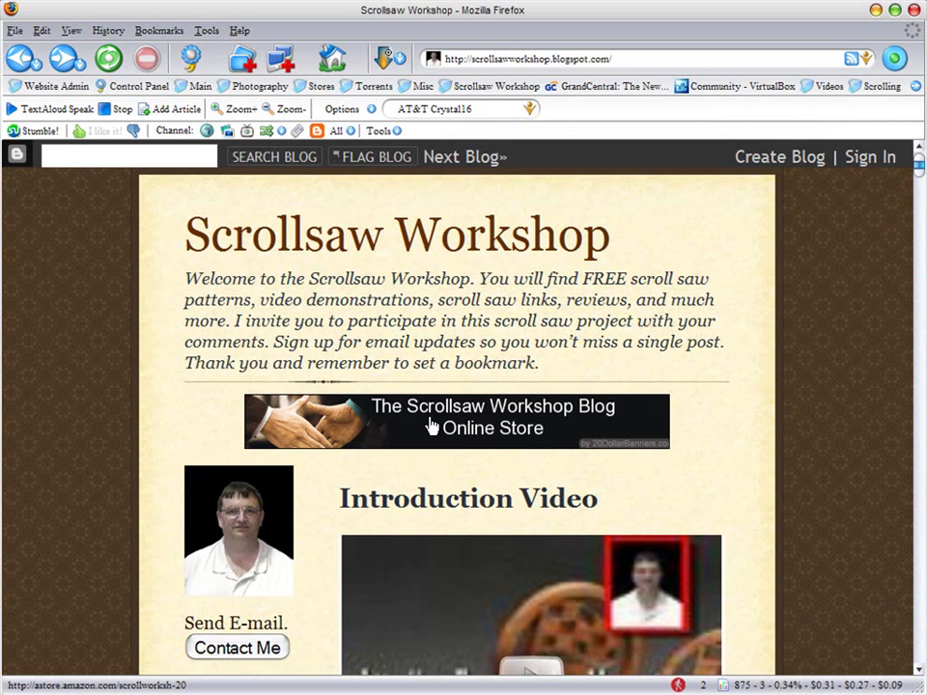
In Firefox, open the Scrollsaw Workshop Blog Online Store and browse the first page of its Clip Art category
{"action": "left_click", "coordinate": [502, 427]}
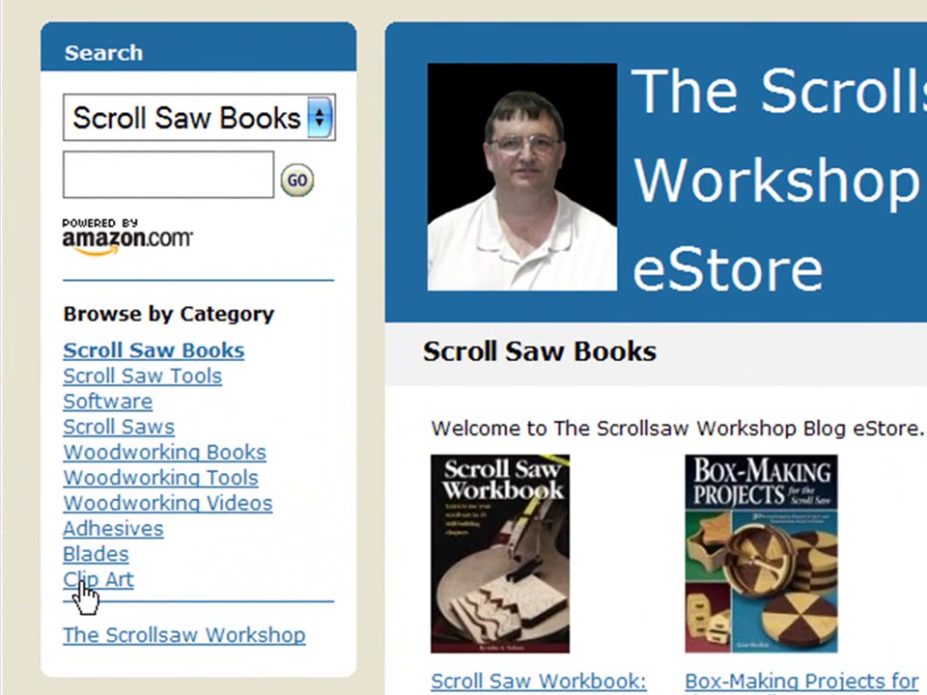
{"action": "left_click", "coordinate": [84, 591]}
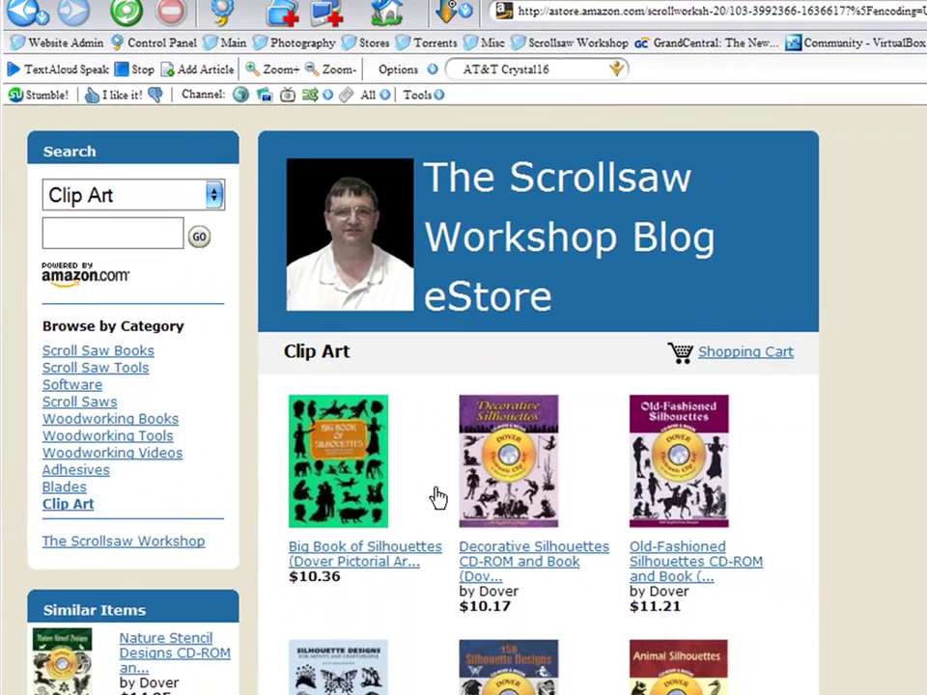
{"action": "scroll", "coordinate": [689, 436], "scroll_direction": "down", "scroll_amount": 4}
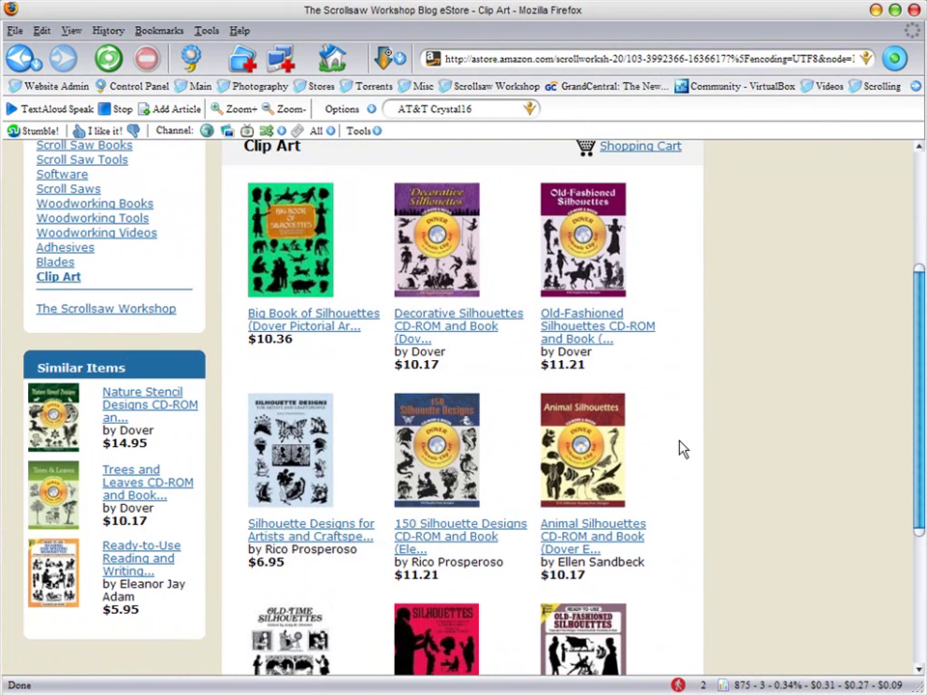
{"action": "scroll", "coordinate": [685, 446], "scroll_direction": "down", "scroll_amount": 4}
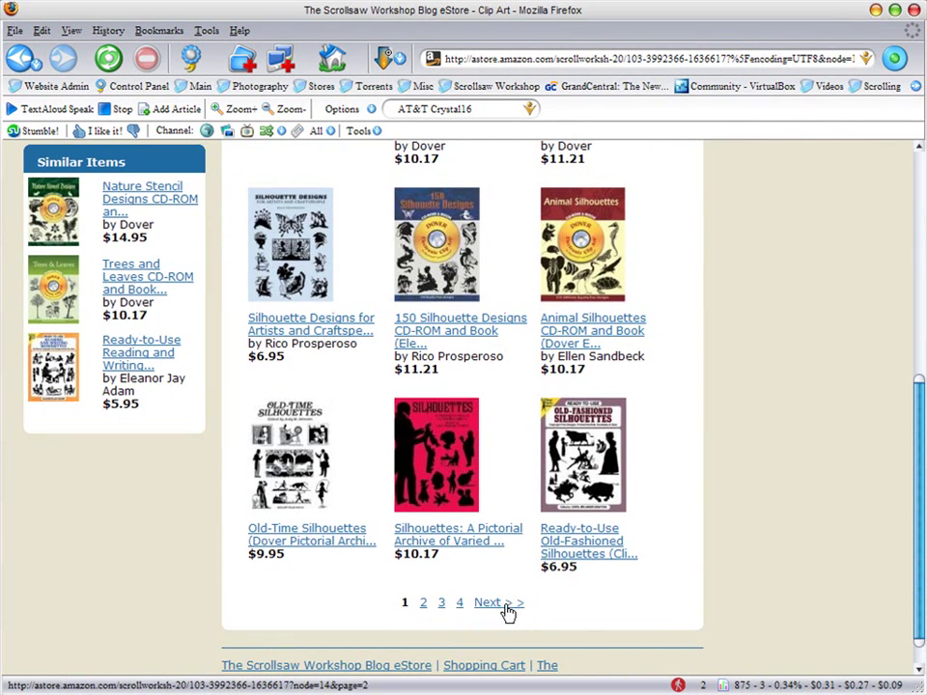
{"action": "scroll", "coordinate": [726, 518], "scroll_direction": "up", "scroll_amount": 4}
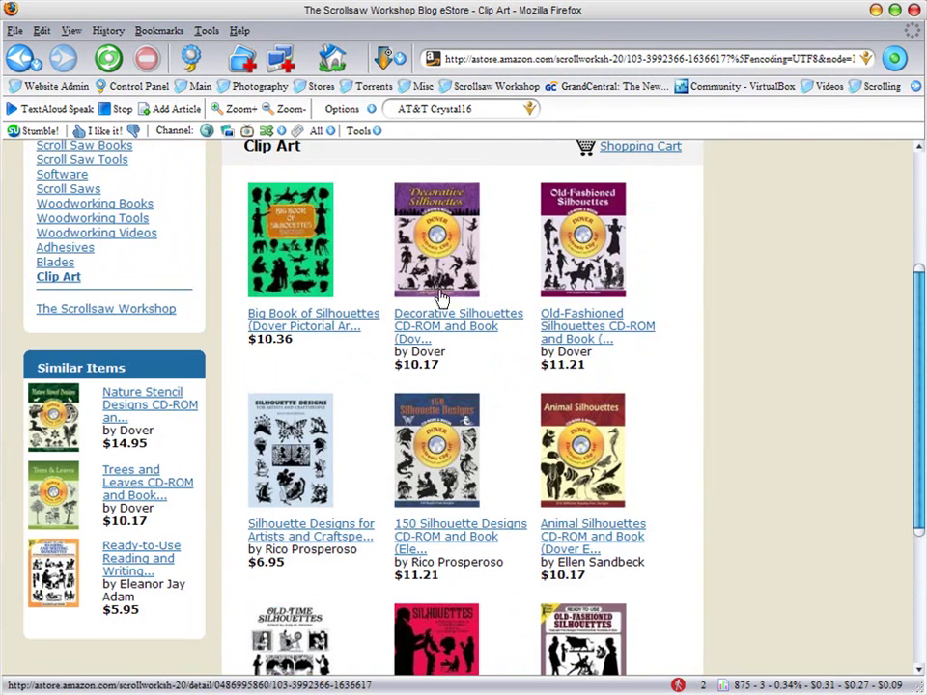
View the Big Book of Silhouettes product and its enlarged cover image, and return to the Clip Art listing
{"action": "left_click", "coordinate": [294, 251]}
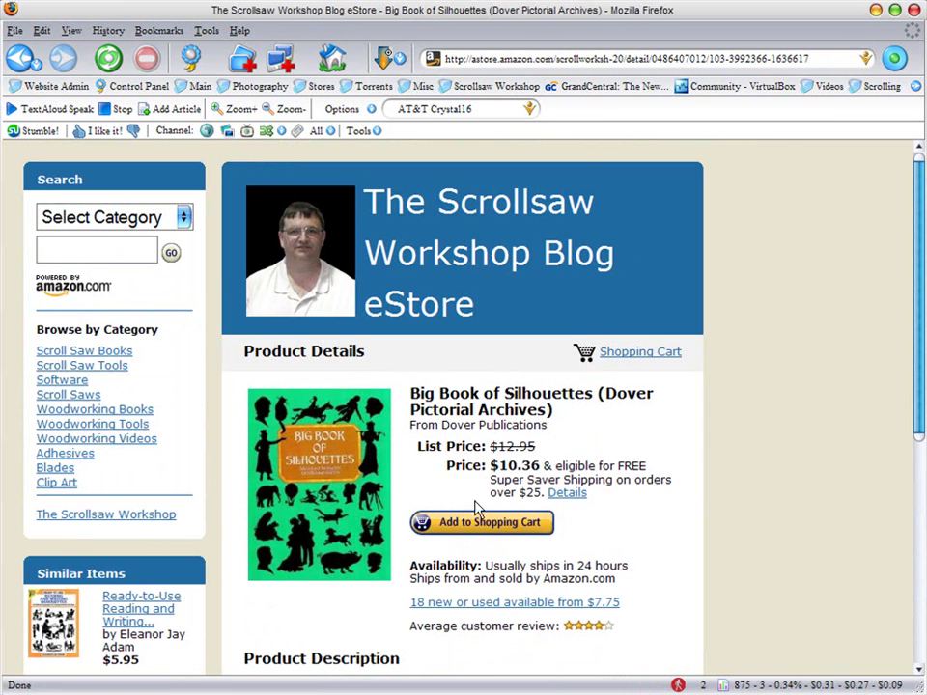
{"action": "left_click", "coordinate": [369, 527]}
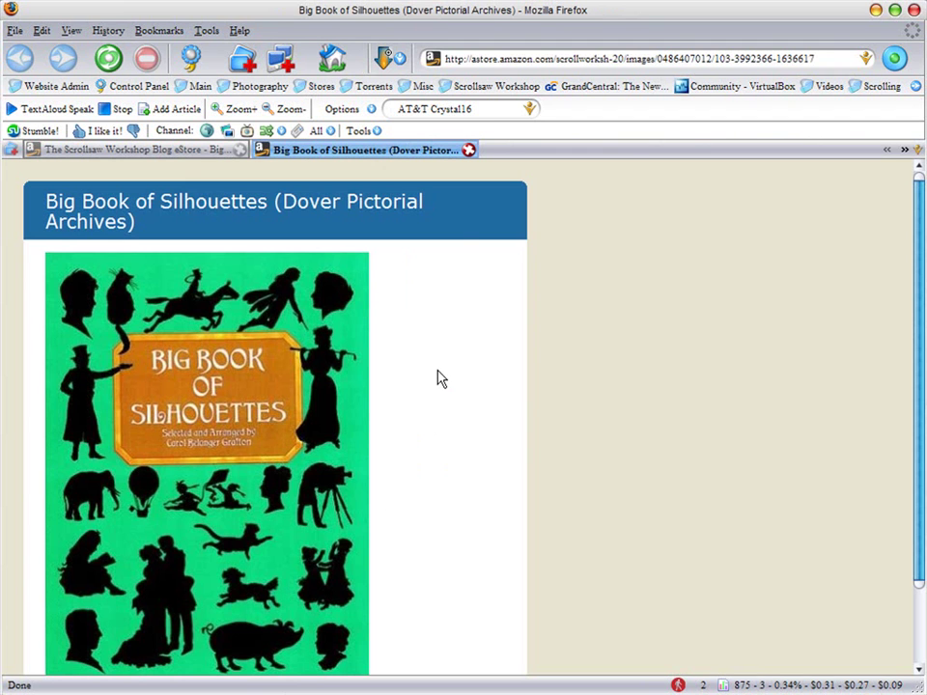
{"action": "left_click", "coordinate": [468, 150]}
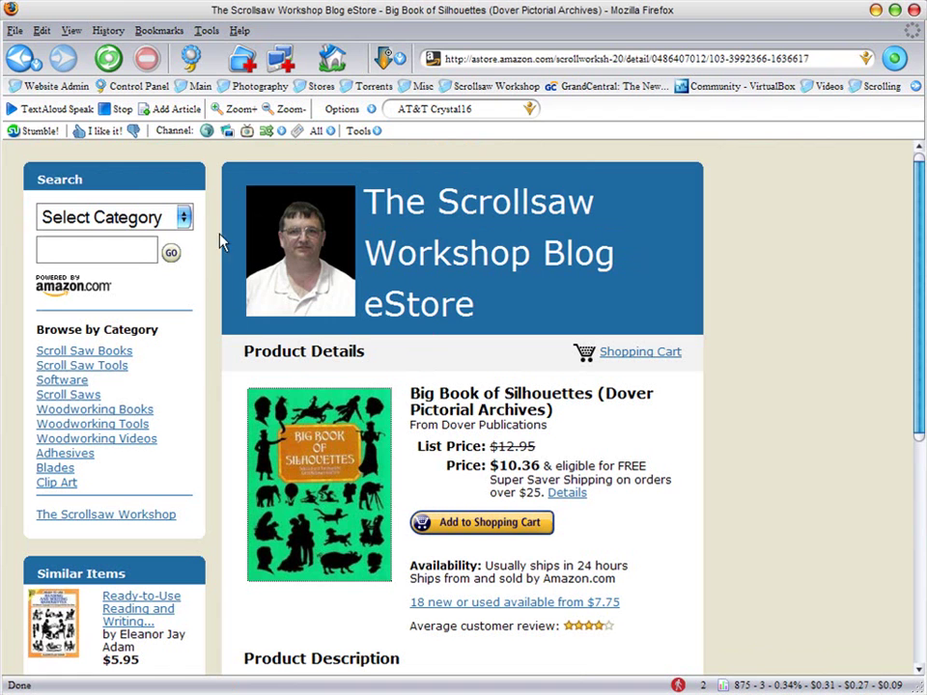
{"action": "right_click", "coordinate": [25, 48]}
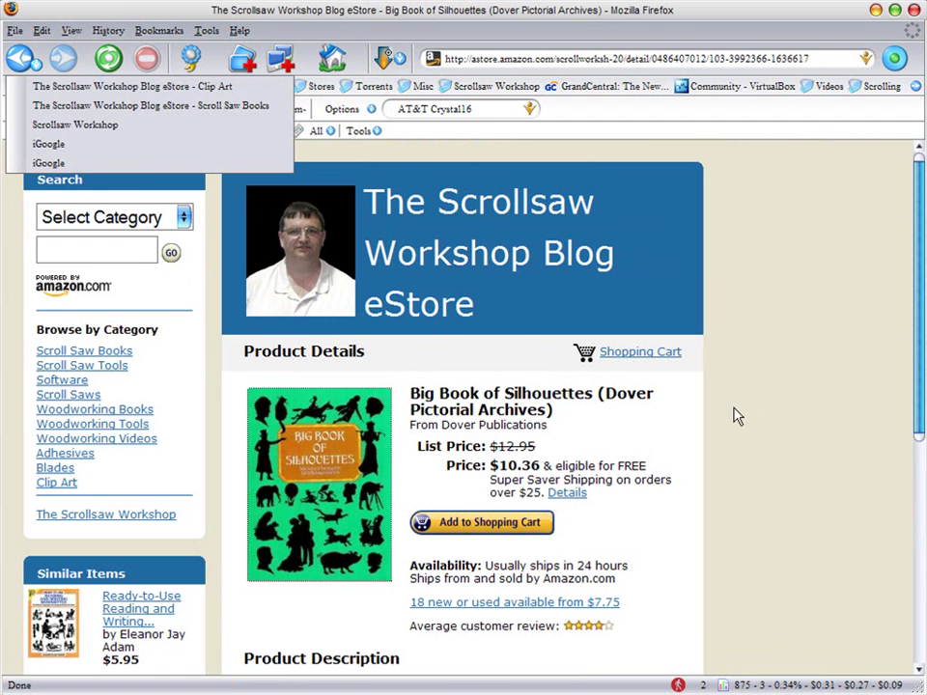
{"action": "left_click", "coordinate": [691, 320]}
{"action": "left_click", "coordinate": [21, 56]}
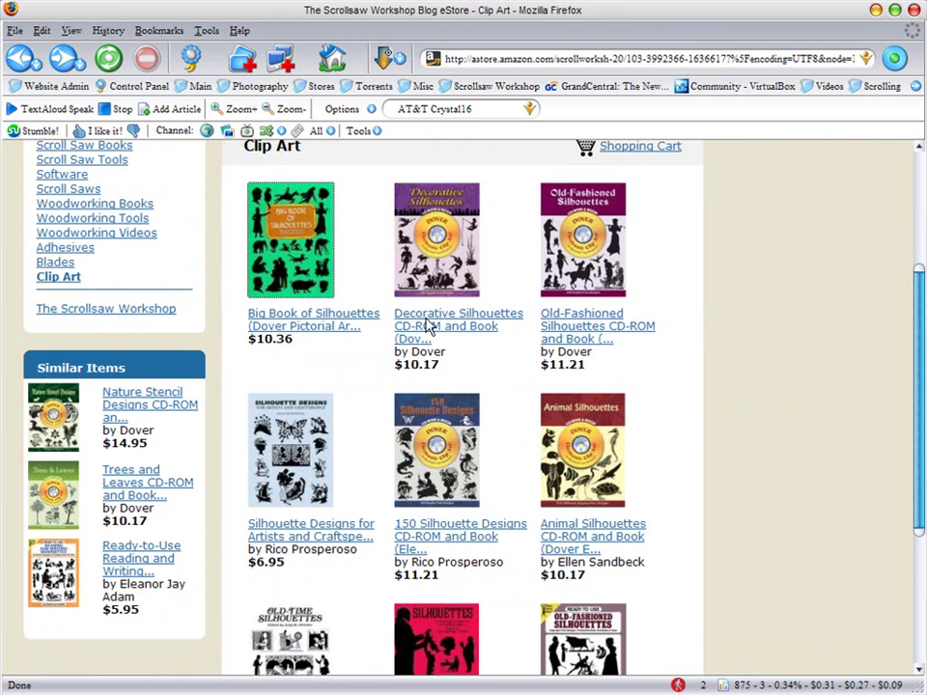
Look through the remaining Clip Art books on this page and go to the next page of the listing
{"action": "scroll", "coordinate": [695, 408], "scroll_direction": "down", "scroll_amount": 3}
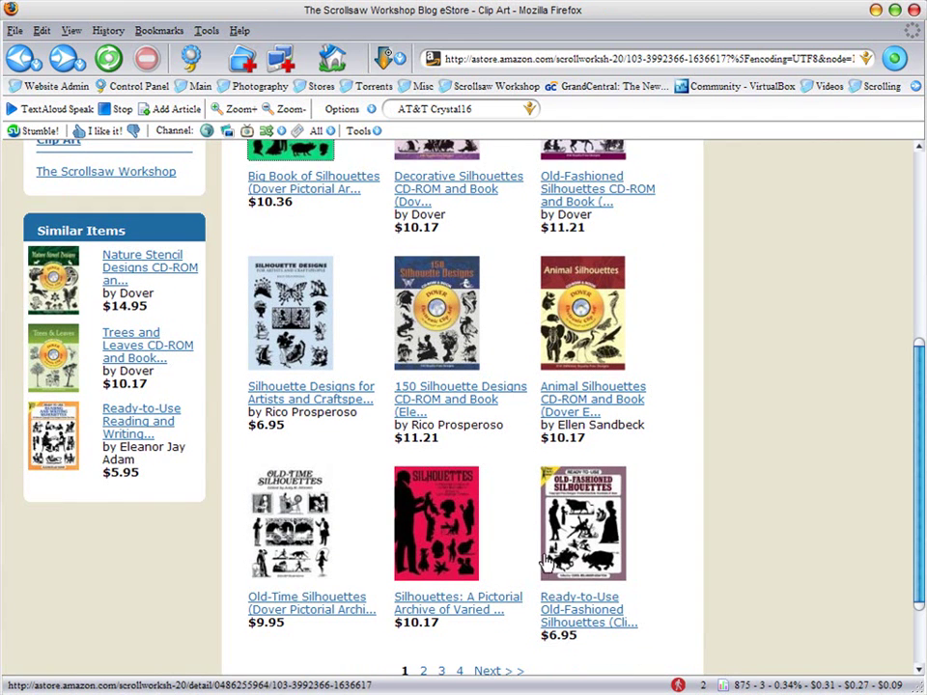
{"action": "scroll", "coordinate": [540, 550], "scroll_direction": "down", "scroll_amount": 2}
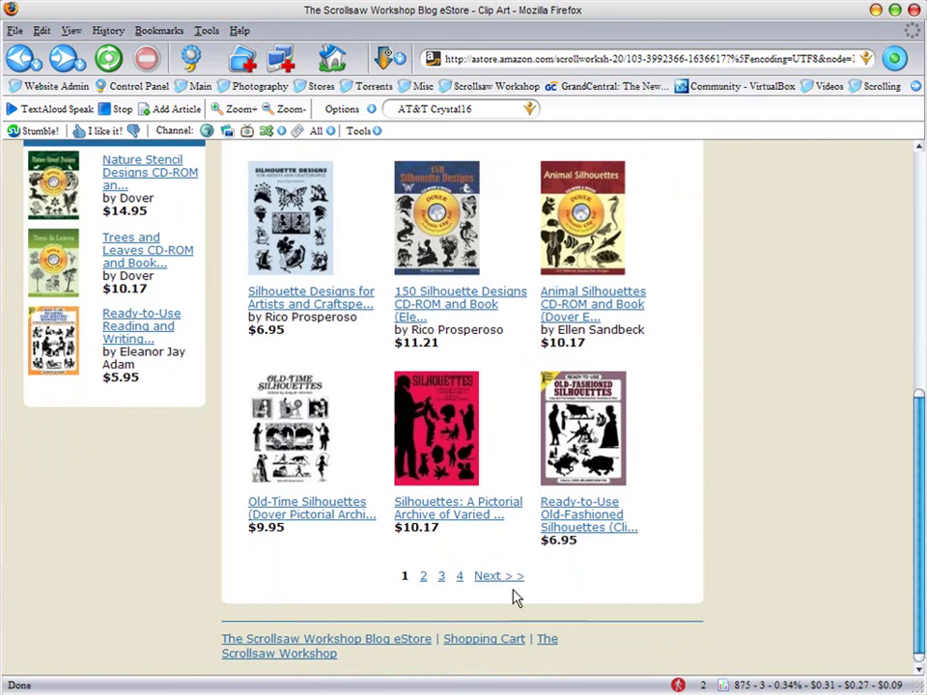
{"action": "left_click", "coordinate": [488, 577]}
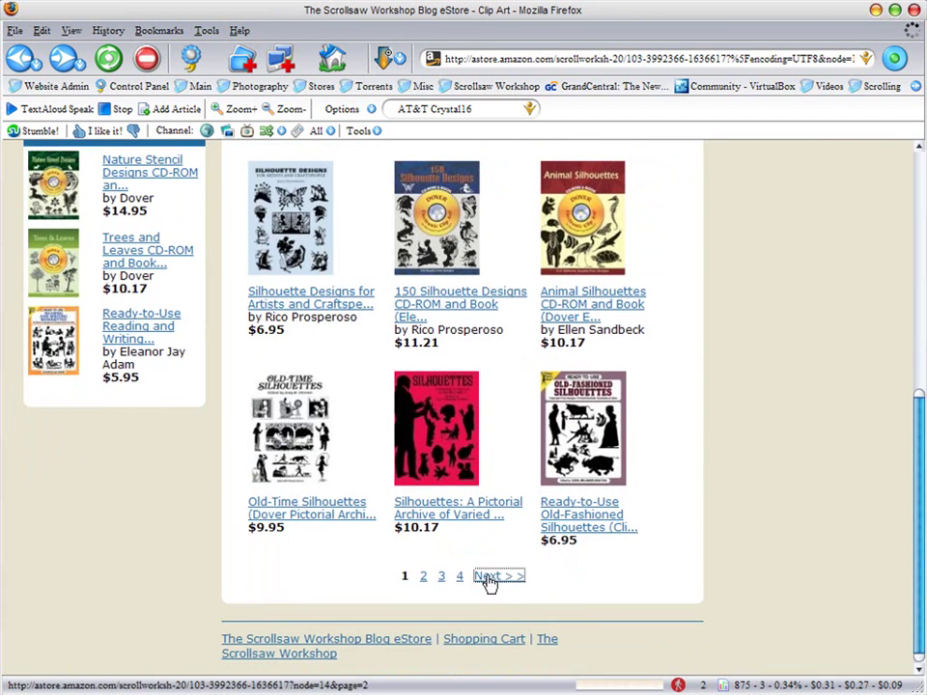